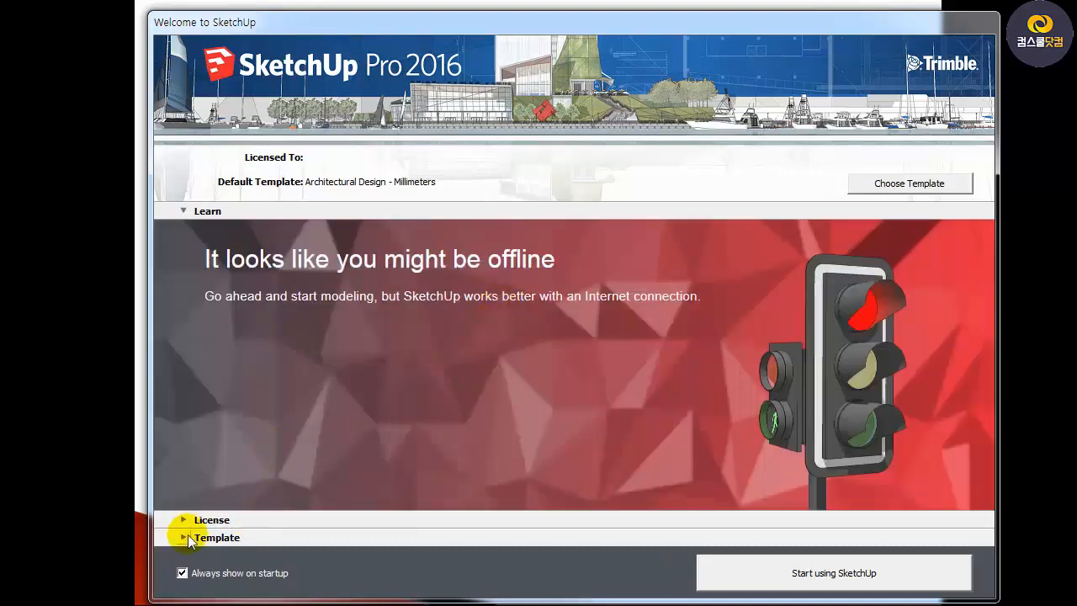
# Start a new model with the Architectural Design - Millimeters template.
pyautogui.click(187, 538)
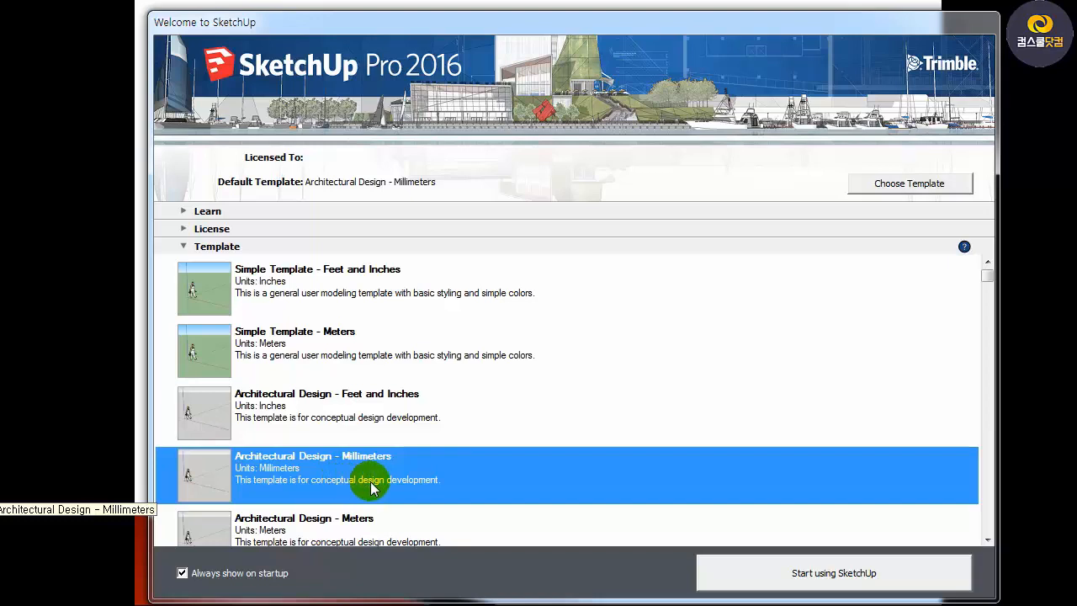
pyautogui.click(834, 575)
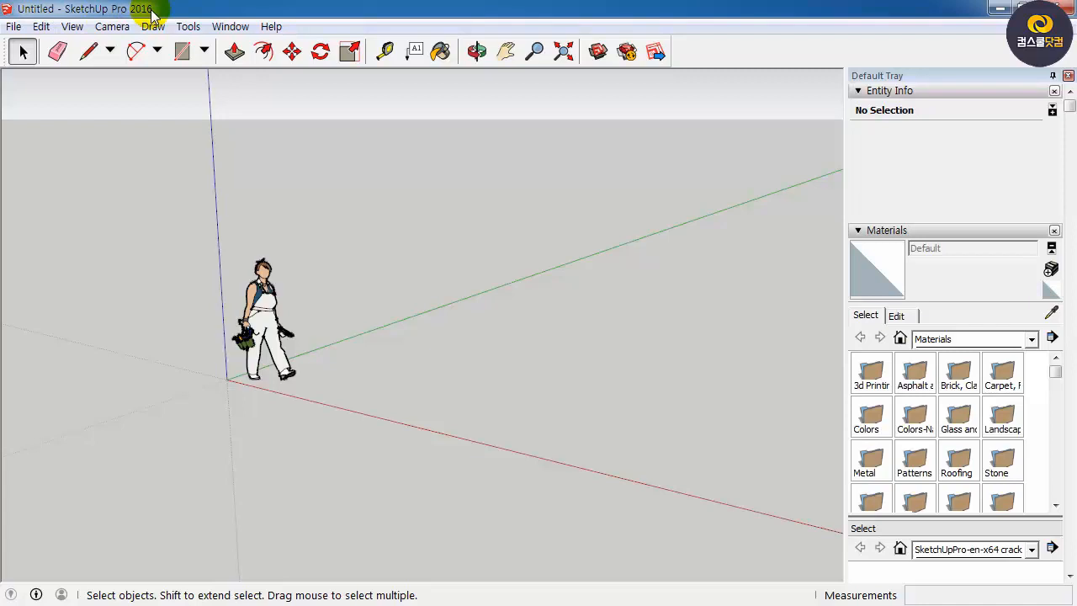
pyautogui.click(14, 26)
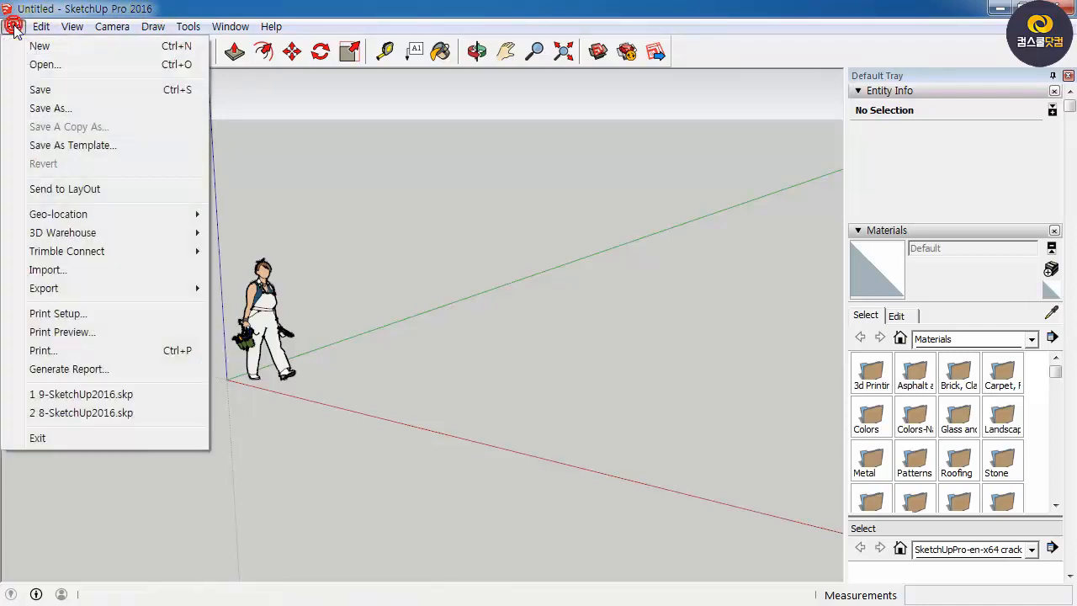
pyautogui.moveTo(40, 27)
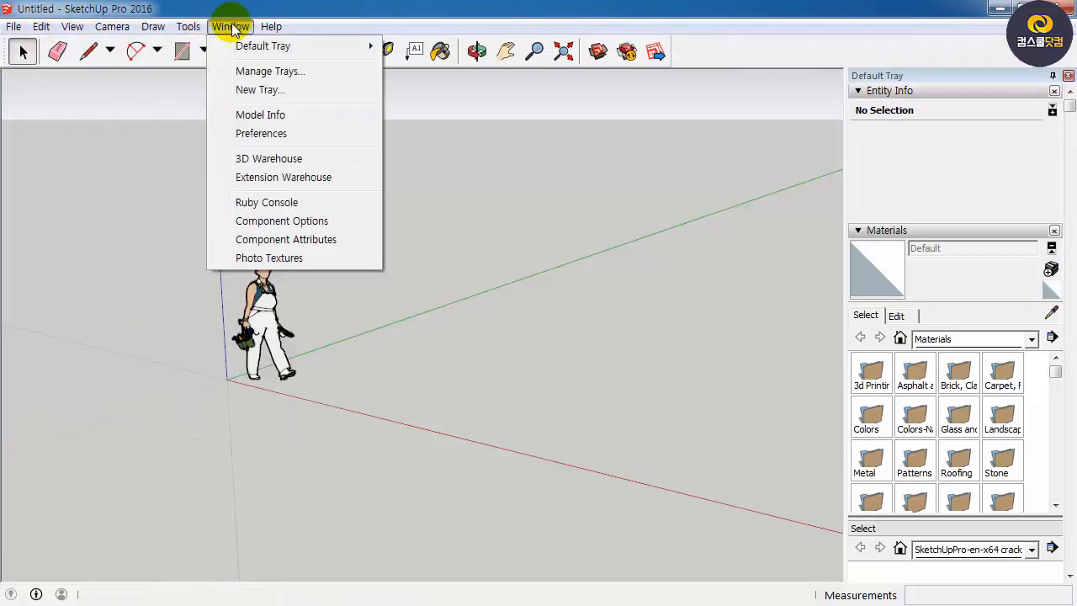
pyautogui.moveTo(266, 31)
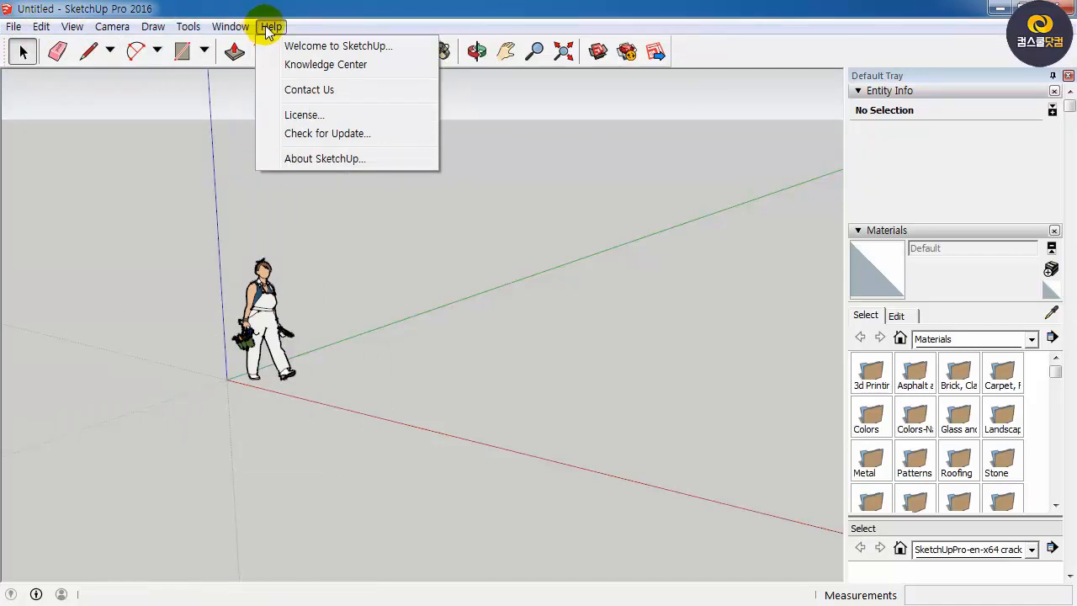
pyautogui.click(339, 26)
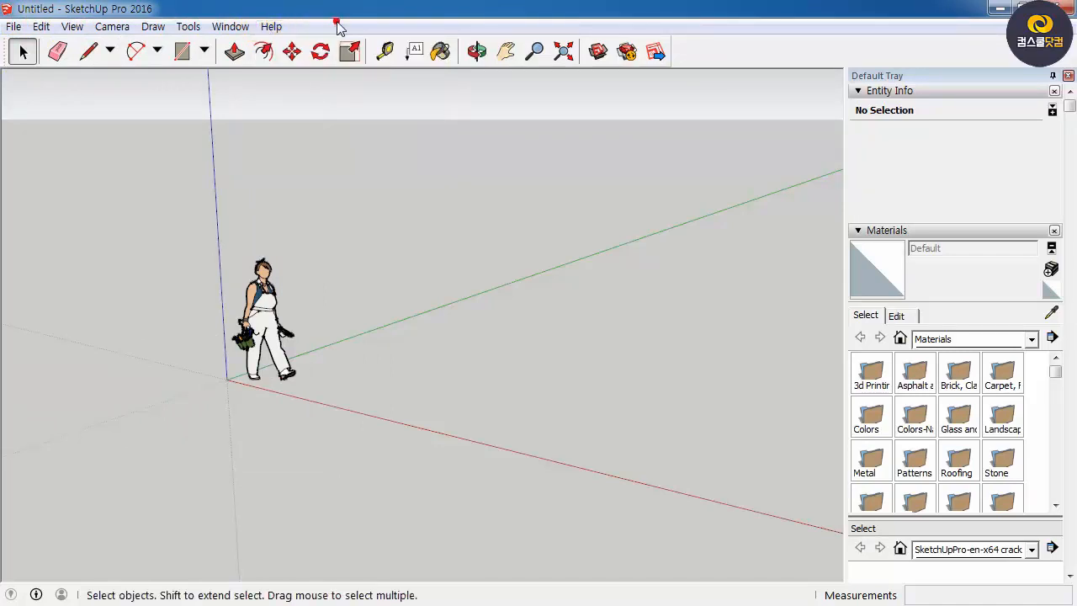
pyautogui.click(114, 27)
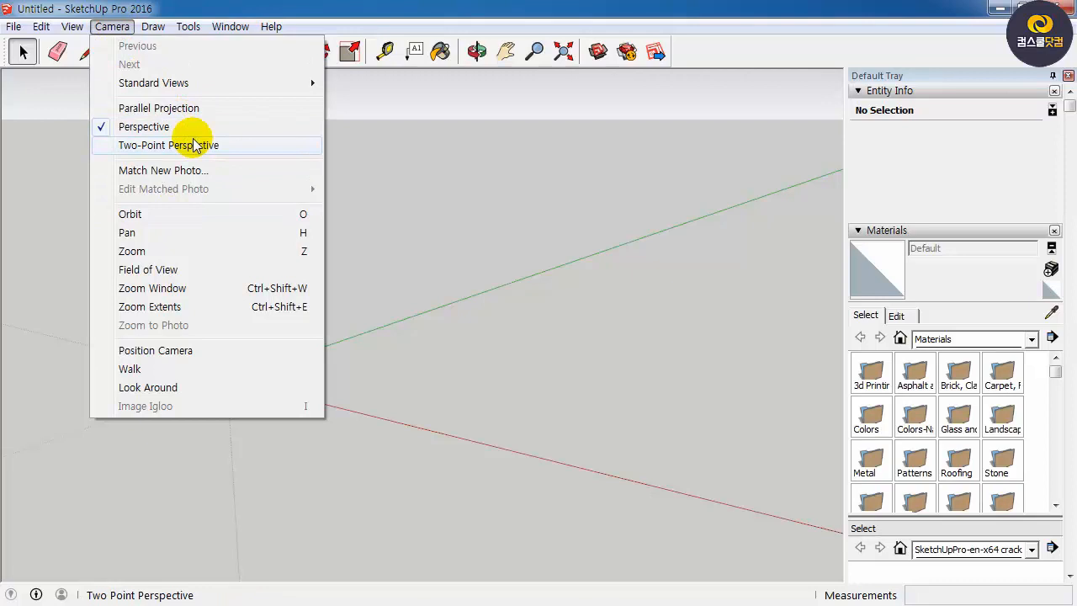
pyautogui.click(444, 204)
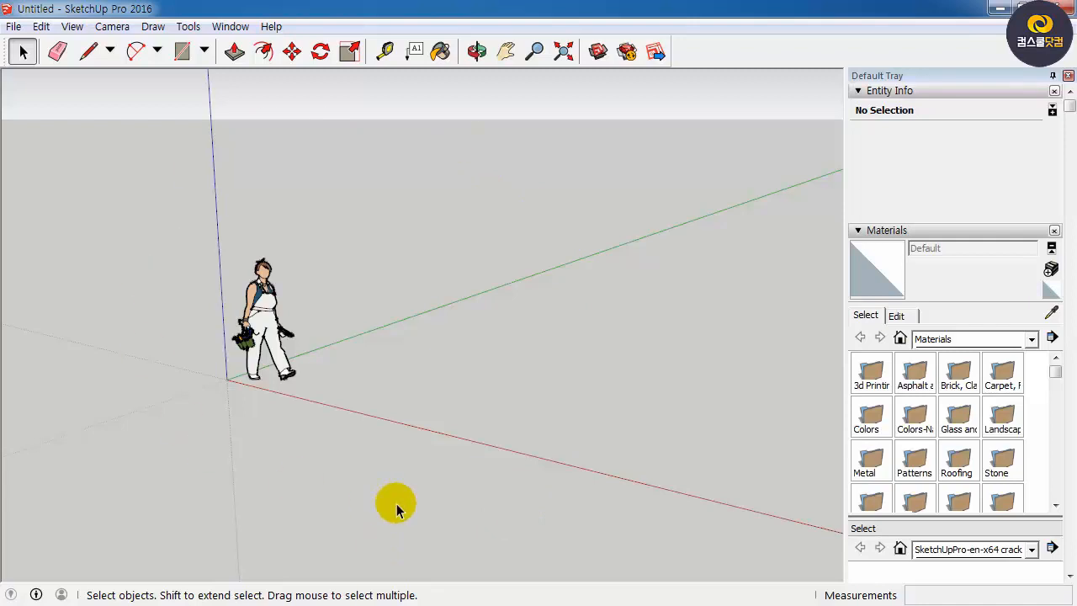
pyautogui.click(271, 318)
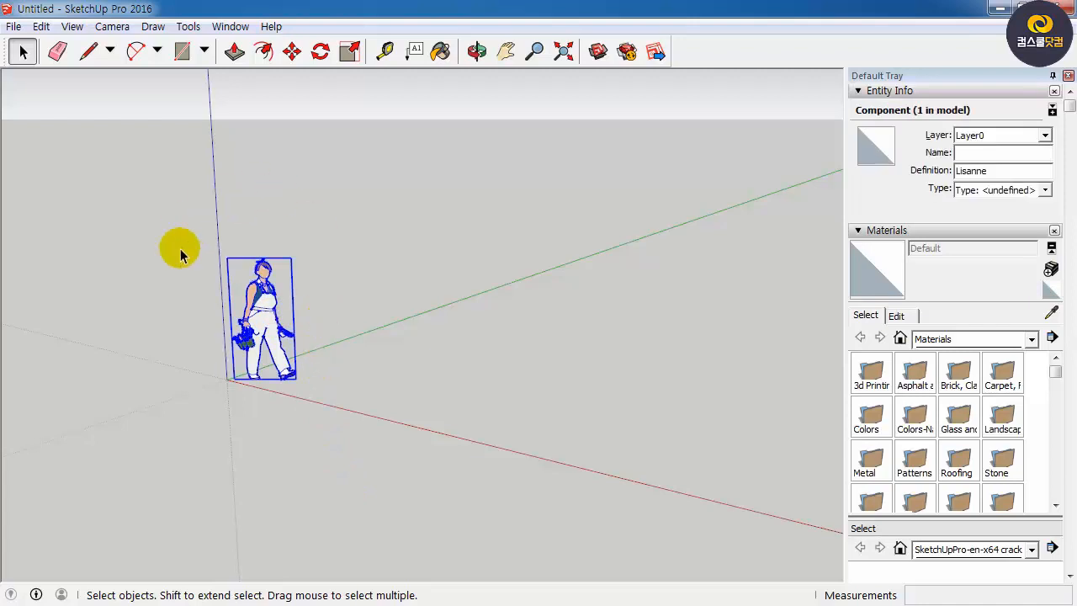
pyautogui.click(166, 456)
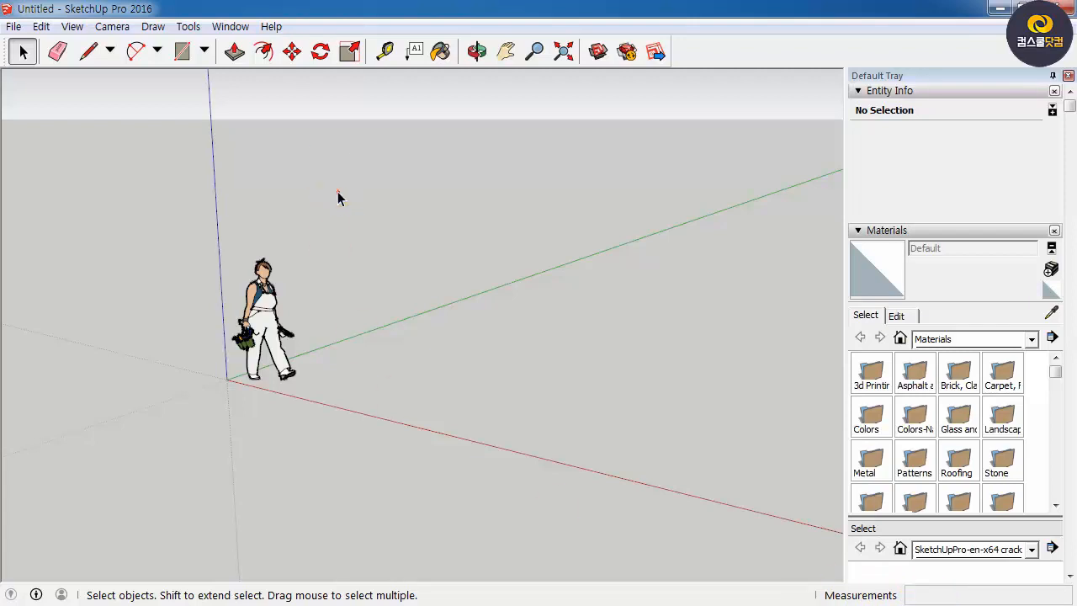
# Draw a circle with a radius of about 1206 mm flat on the ground between the red and green axes.
pyautogui.click(203, 52)
pyautogui.click(212, 118)
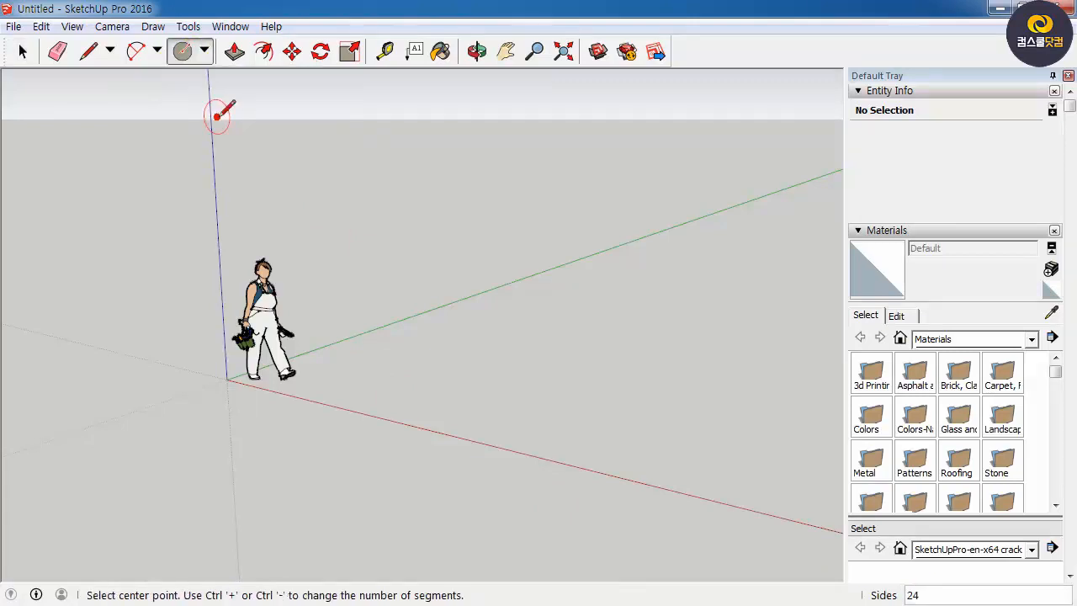
pyautogui.click(466, 372)
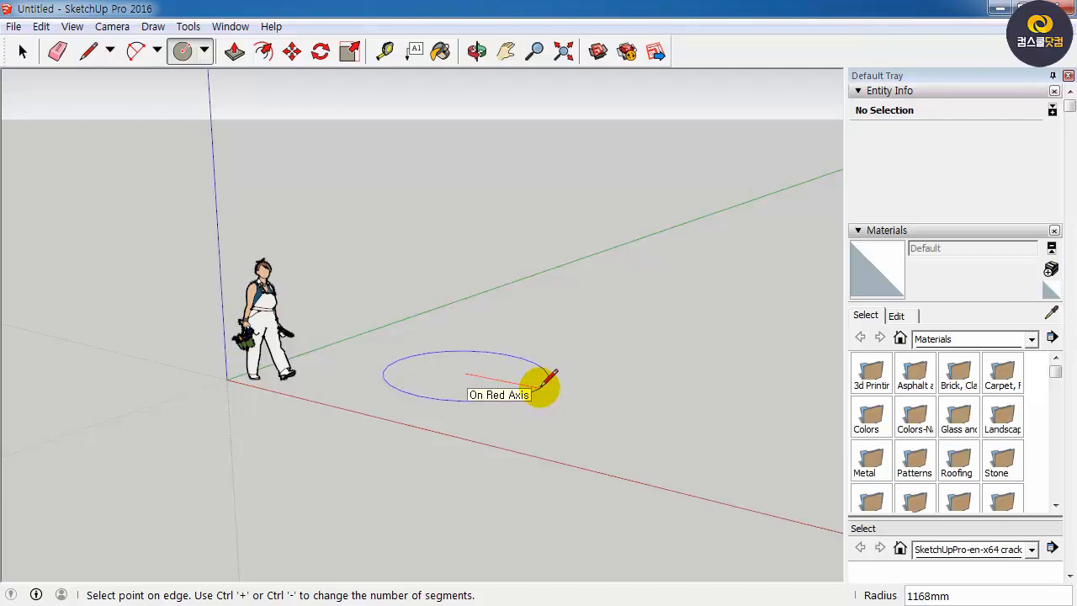
pyautogui.click(549, 378)
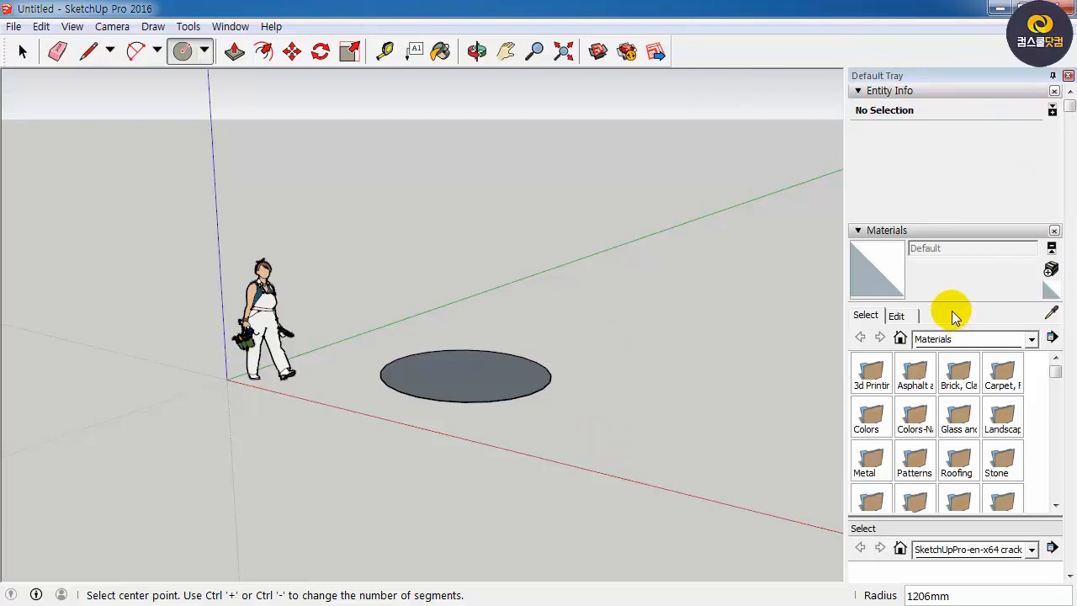
# Select the circle's face together with its edge and the face alone to inspect their entity information.
pyautogui.click(21, 54)
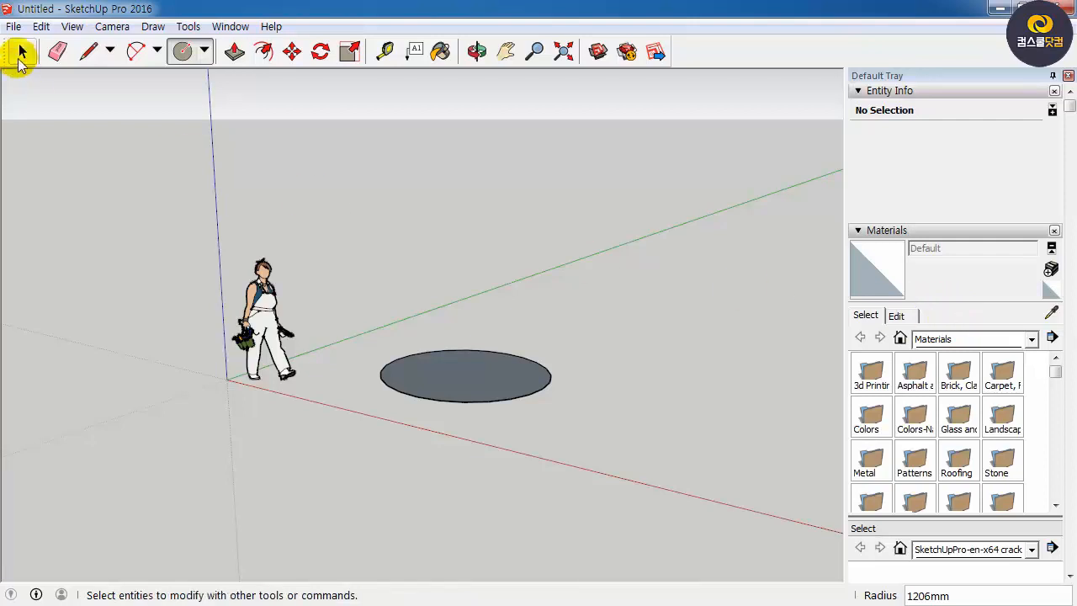
pyautogui.doubleClick(511, 389)
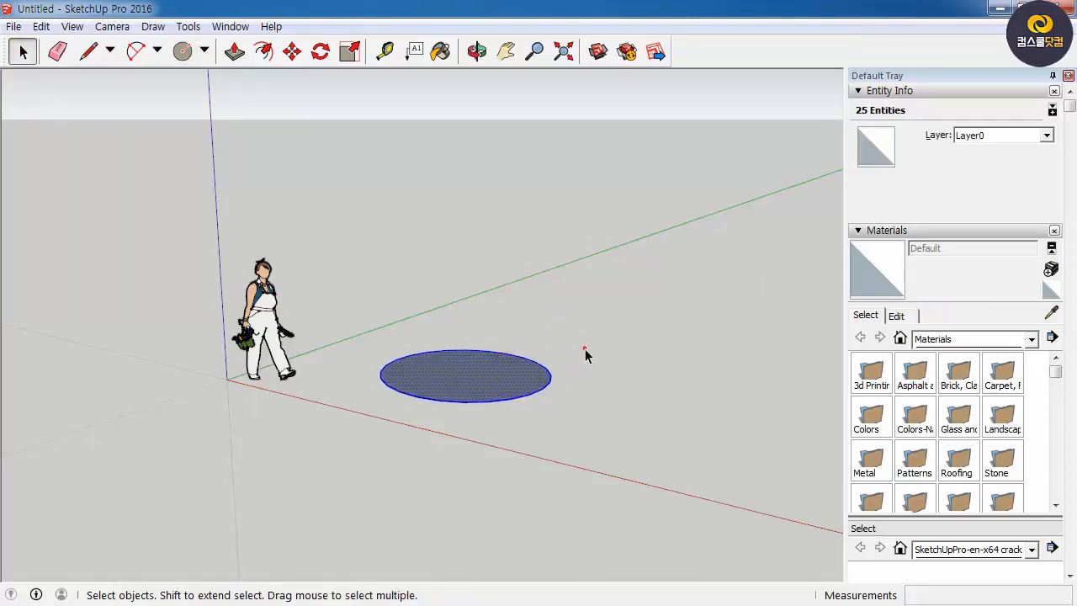
pyautogui.click(523, 392)
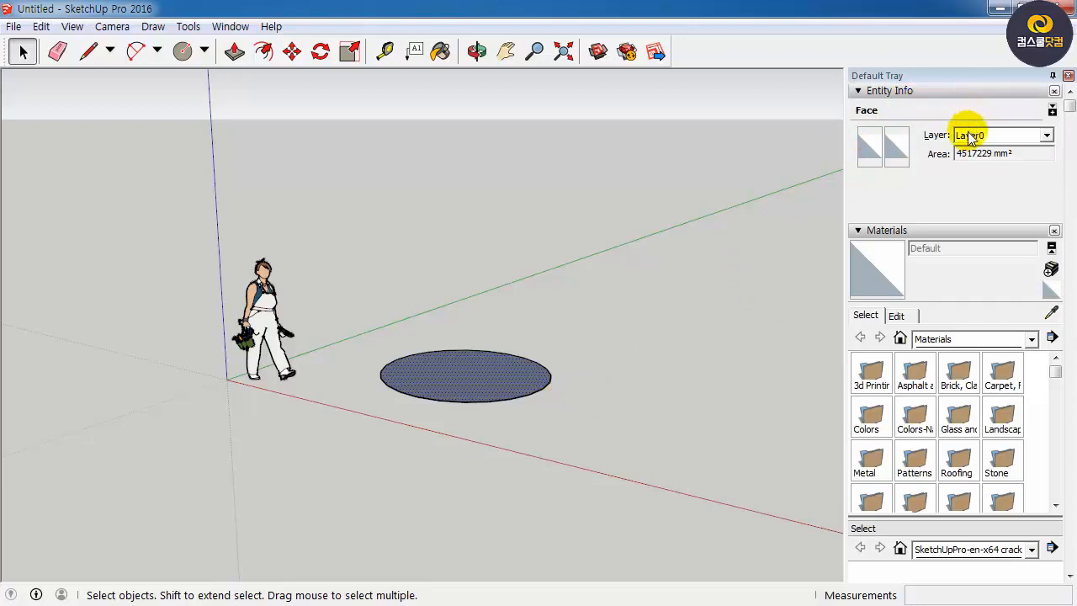
# Collapse the Materials and Instructor sections of the Default Tray and clear the selection.
pyautogui.click(985, 231)
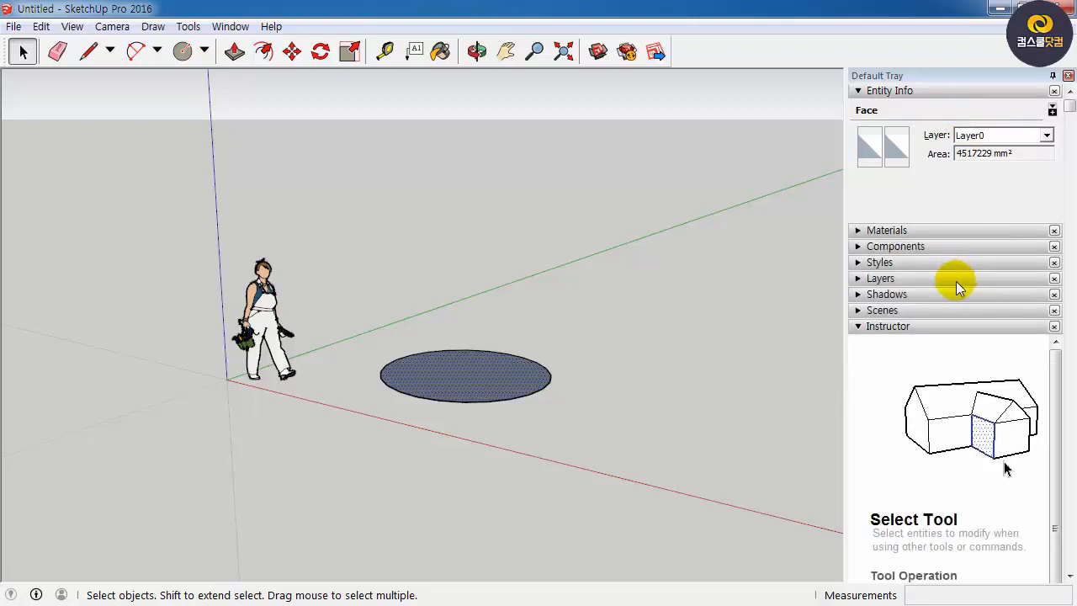
pyautogui.click(949, 328)
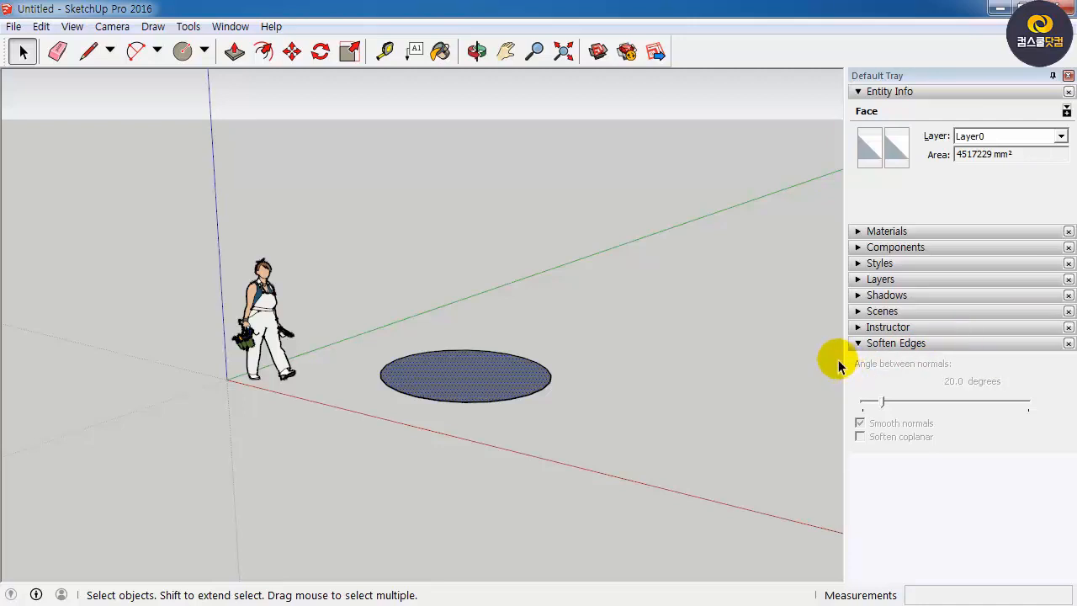
pyautogui.click(784, 369)
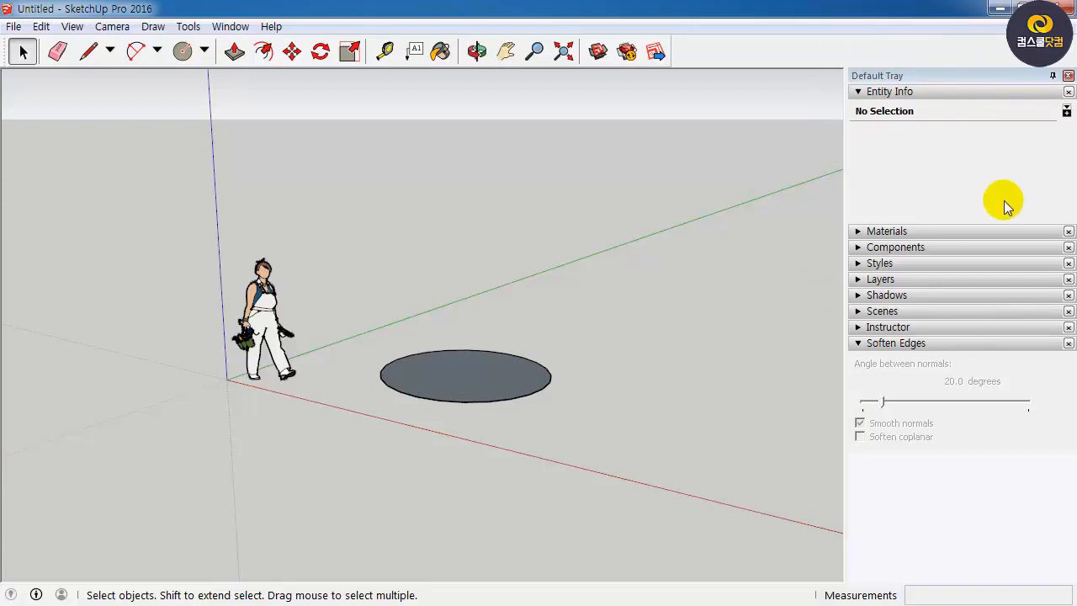
pyautogui.click(112, 27)
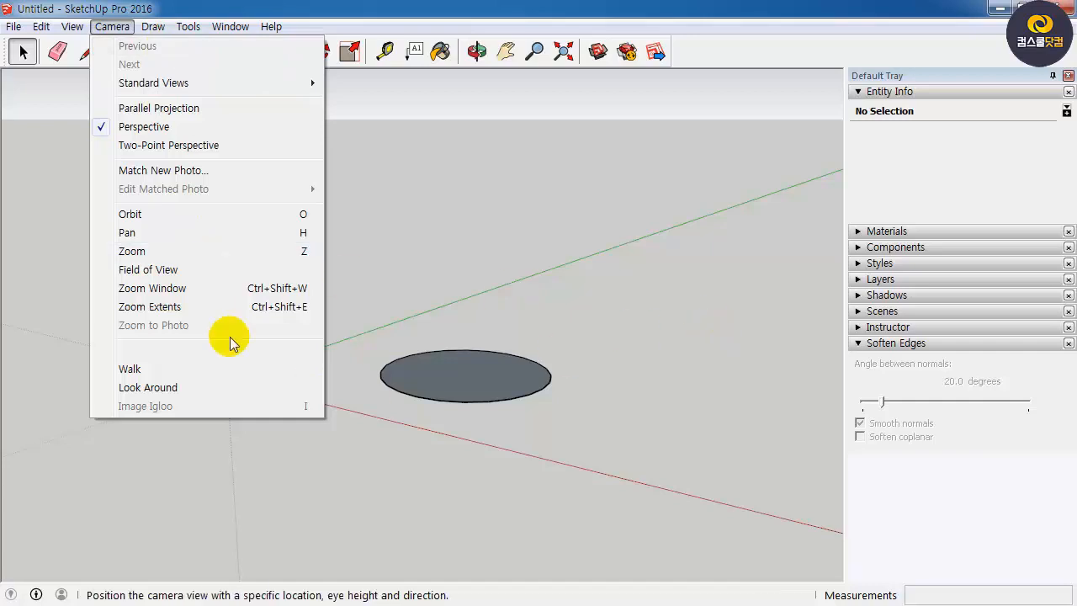
pyautogui.moveTo(187, 26)
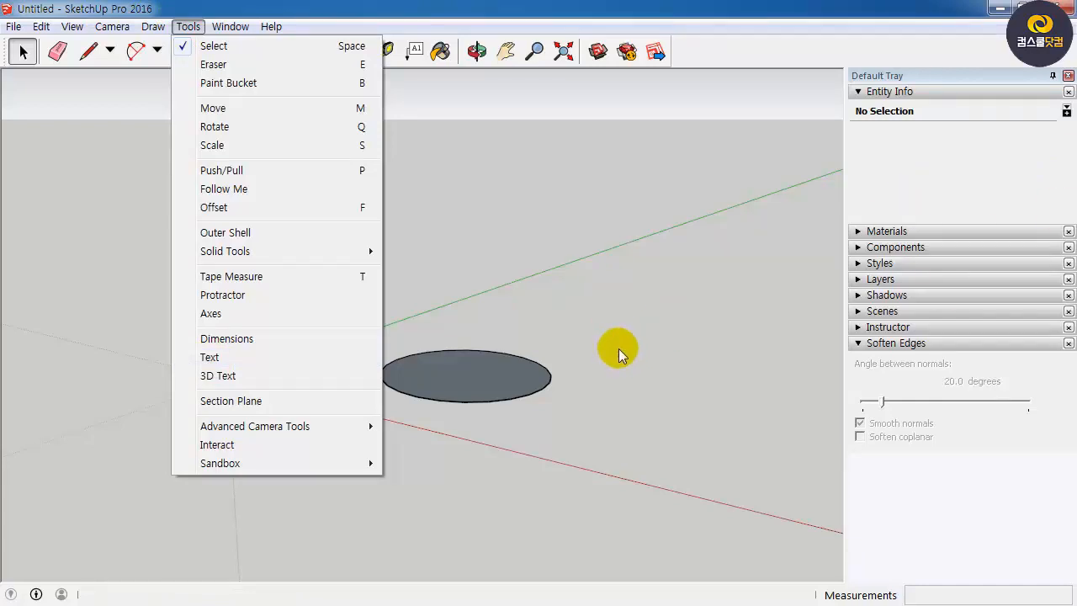
pyautogui.click(662, 344)
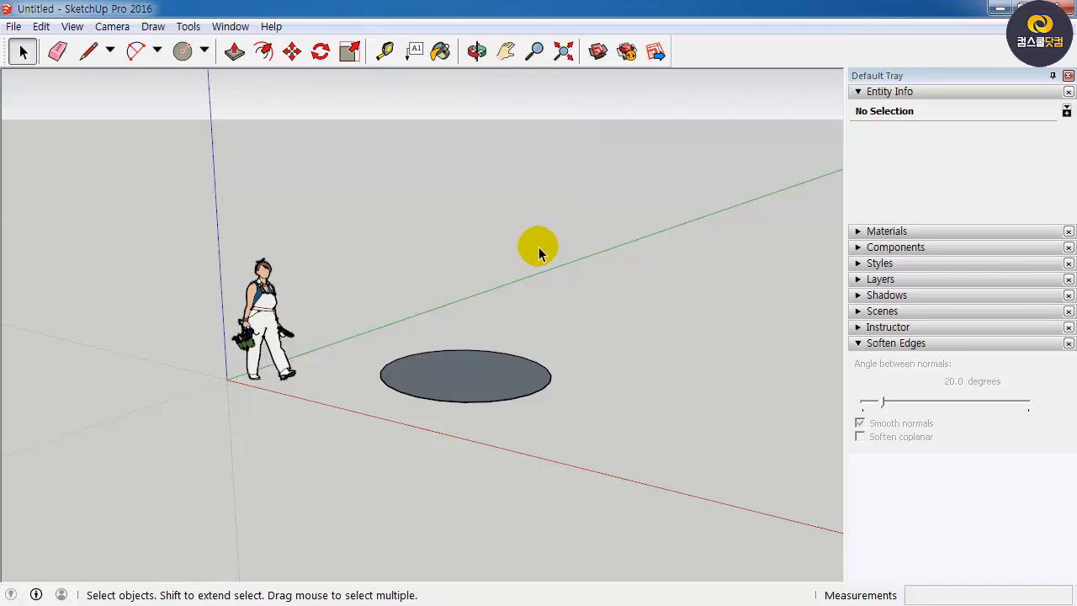
# Display the Large Tool Set toolbar in addition to Getting Started.
pyautogui.click(72, 28)
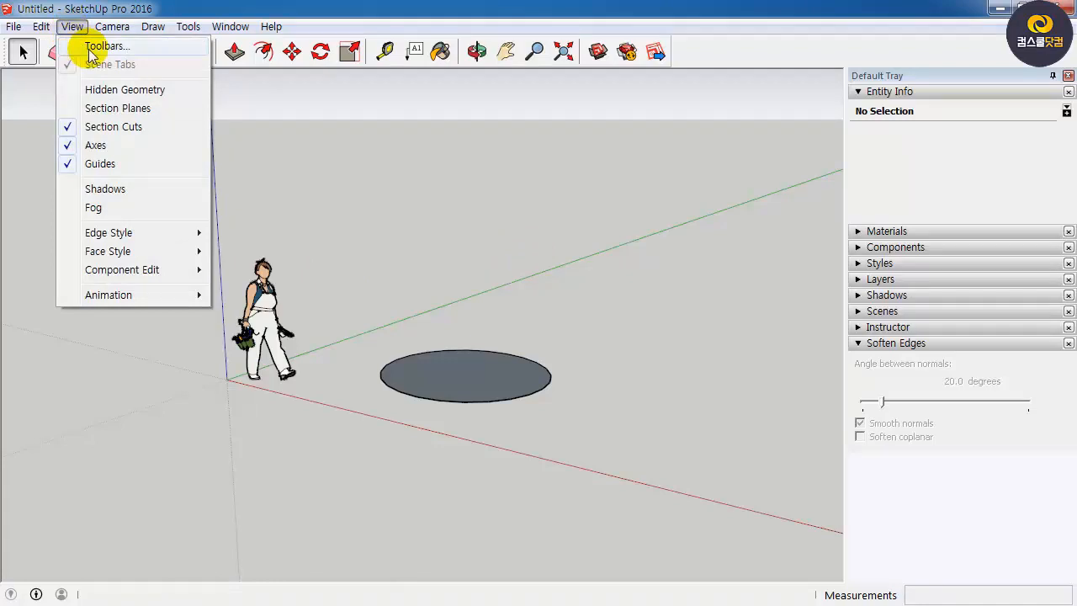
pyautogui.click(91, 48)
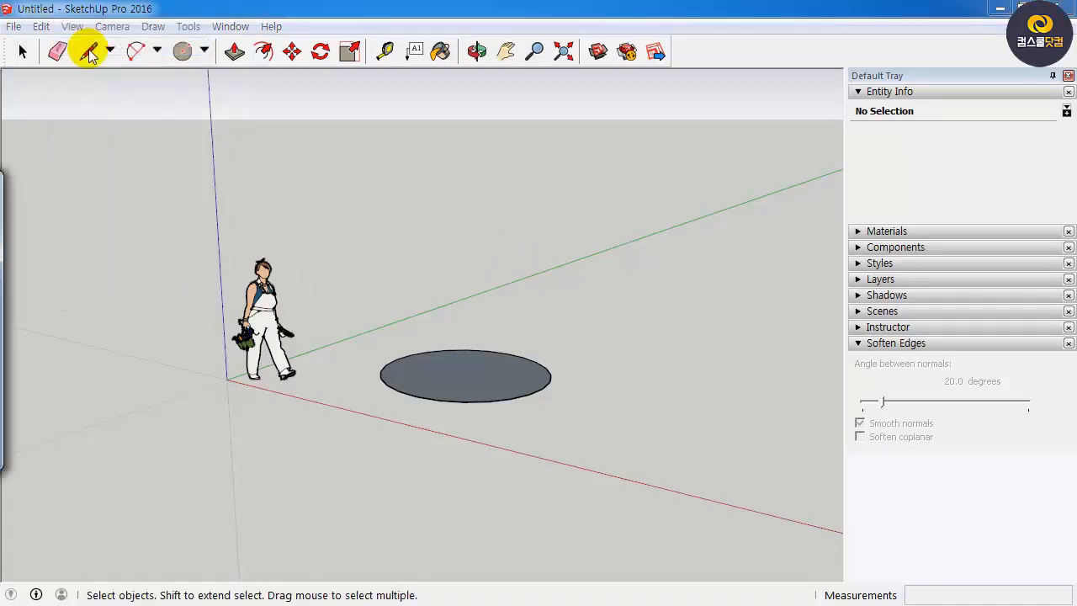
pyautogui.moveTo(161, 189); pyautogui.dragTo(487, 119)
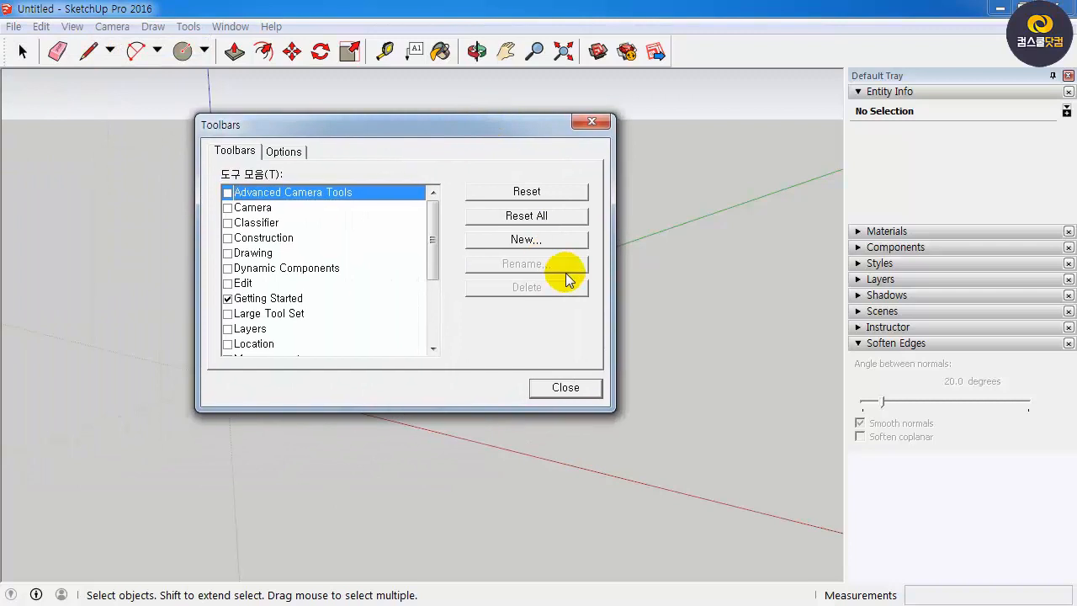
pyautogui.scroll(-1, 433, 252)
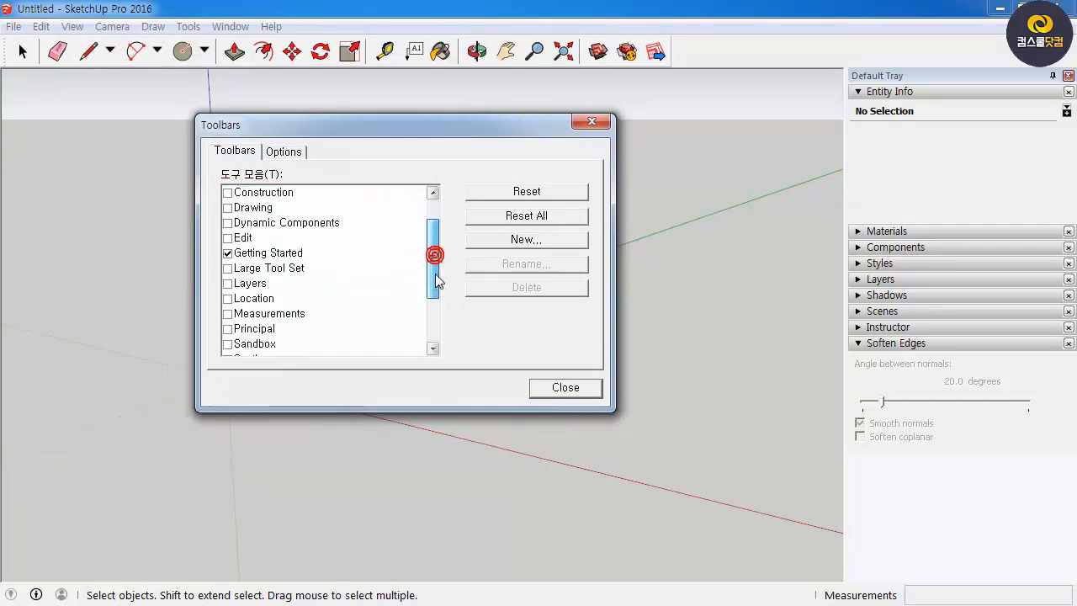
pyautogui.click(227, 269)
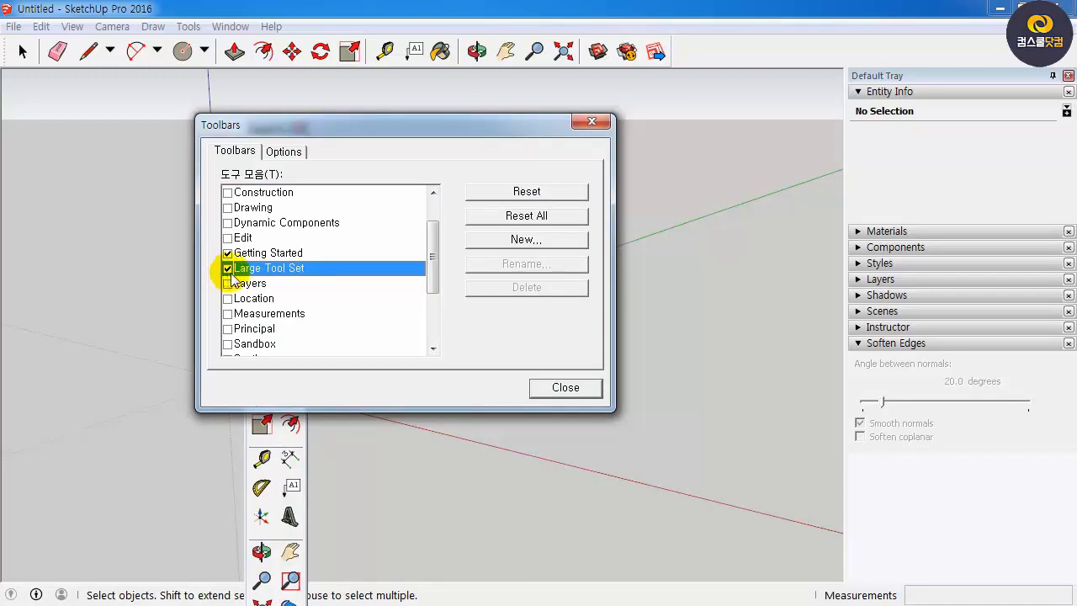
pyautogui.click(565, 389)
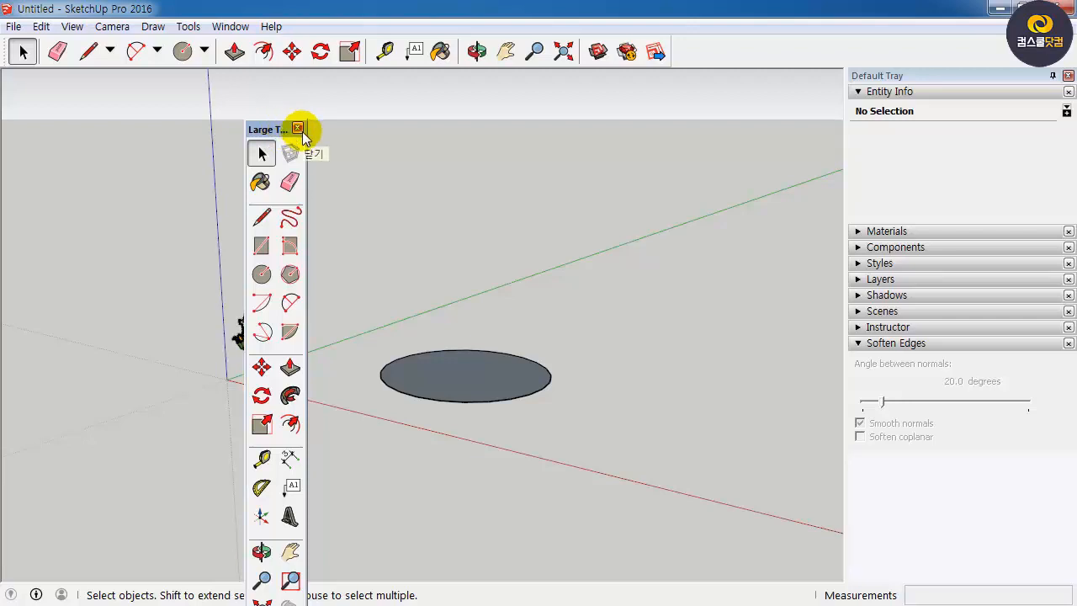
# Move the floating Large Tool Set beside the left edge of the drawing area.
pyautogui.moveTo(275, 129); pyautogui.dragTo(53, 74)
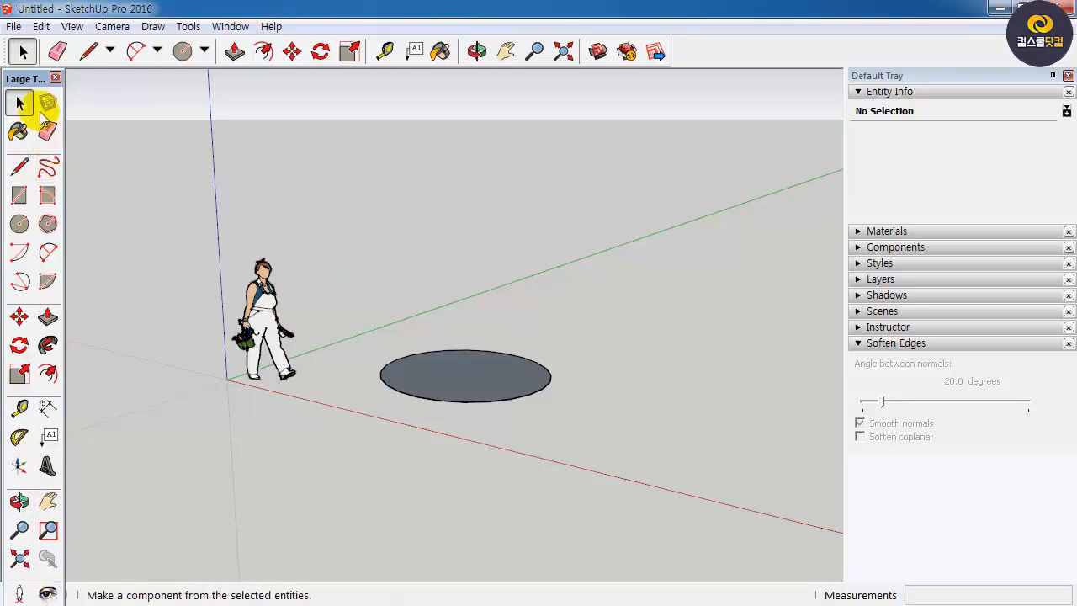
pyautogui.moveTo(38, 77); pyautogui.dragTo(78, 78)
pyautogui.click(68, 80)
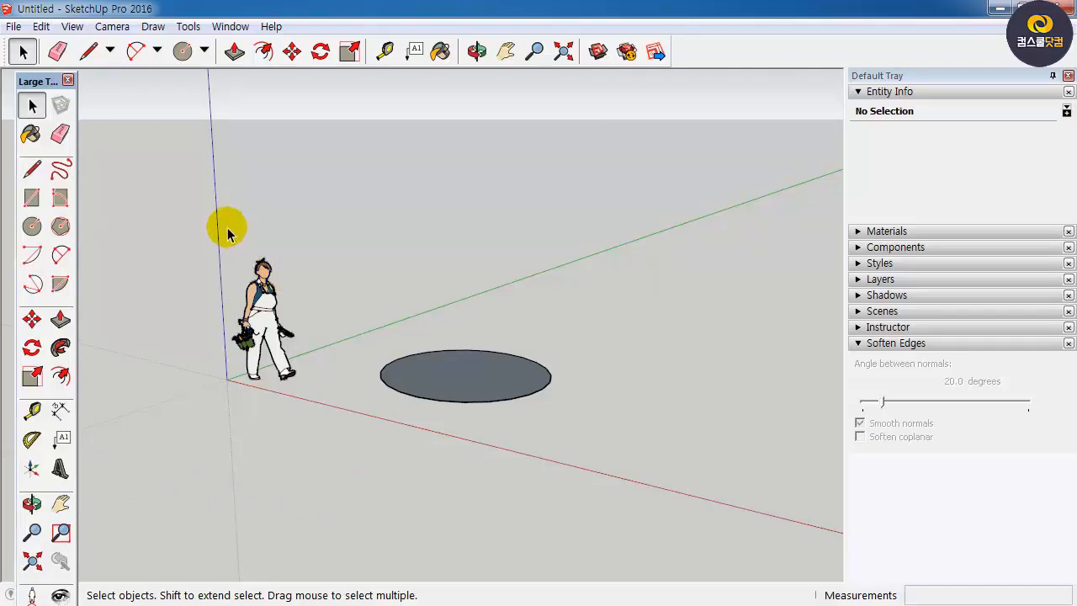
# Delete the circle's face and its remaining circular edge from the model.
pyautogui.click(470, 373)
pyautogui.click(327, 276)
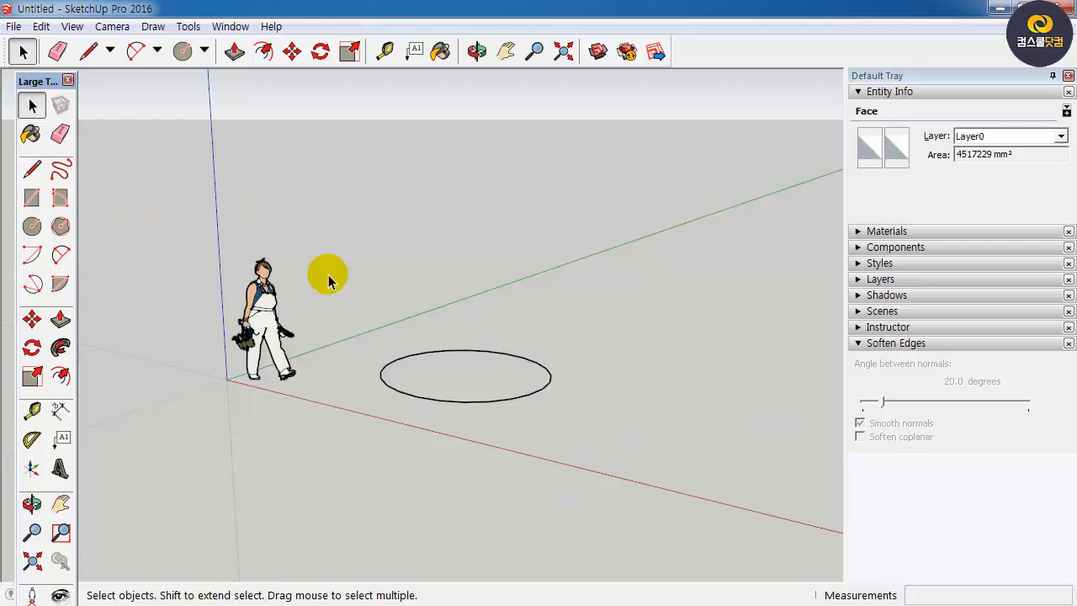
pyautogui.click(500, 355)
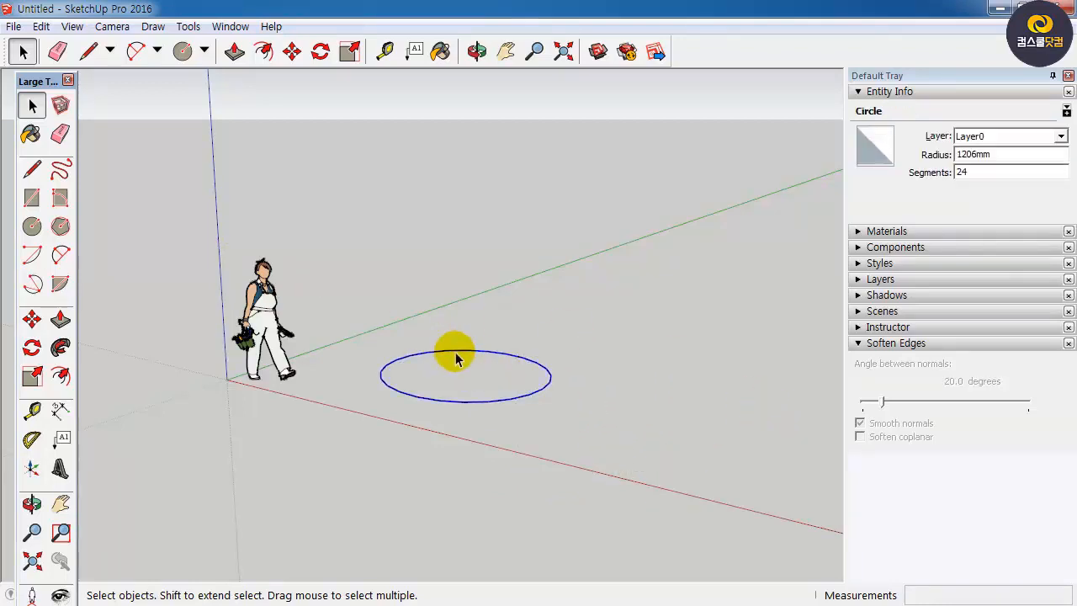
pyautogui.press('Delete')
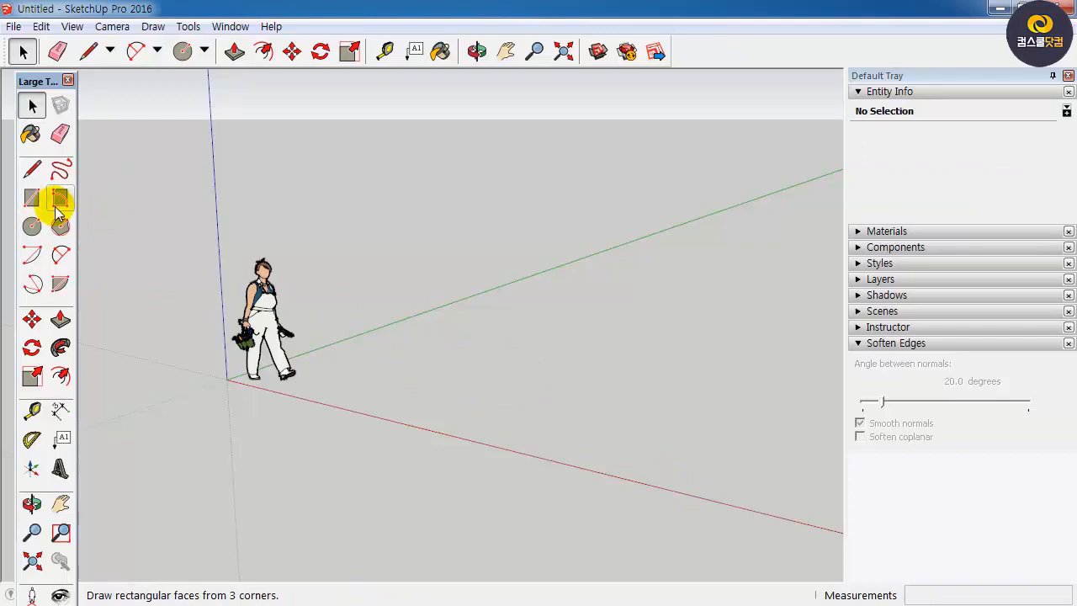
# Draw a closed, upright four-sided face with the Line tool, starting with a bottom edge about 2649 mm long parallel to the red axis.
pyautogui.click(32, 170)
pyautogui.click(384, 365)
pyautogui.click(545, 404)
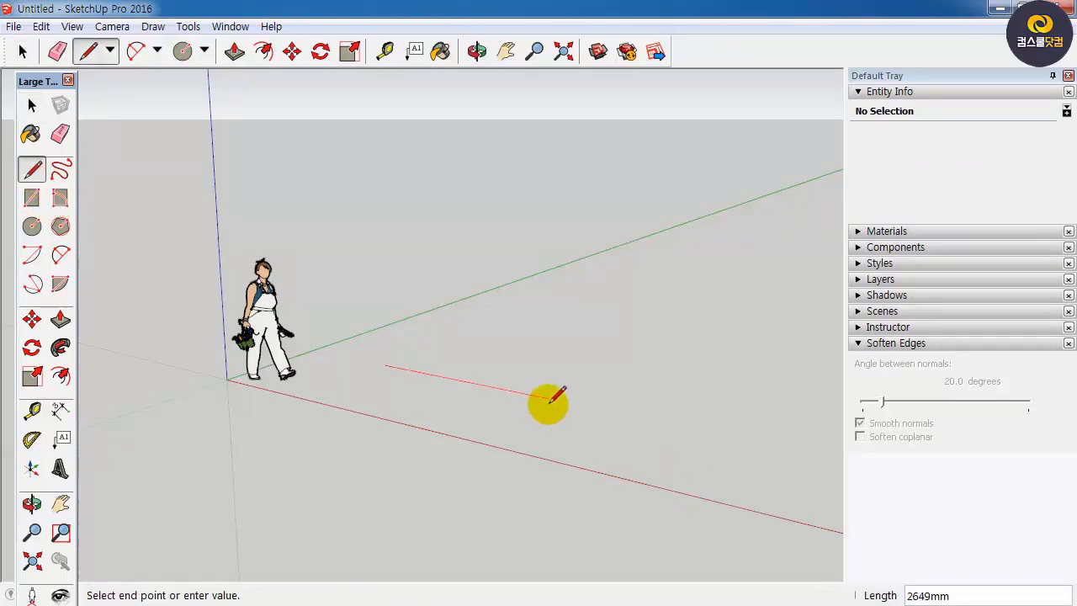
pyautogui.click(559, 345)
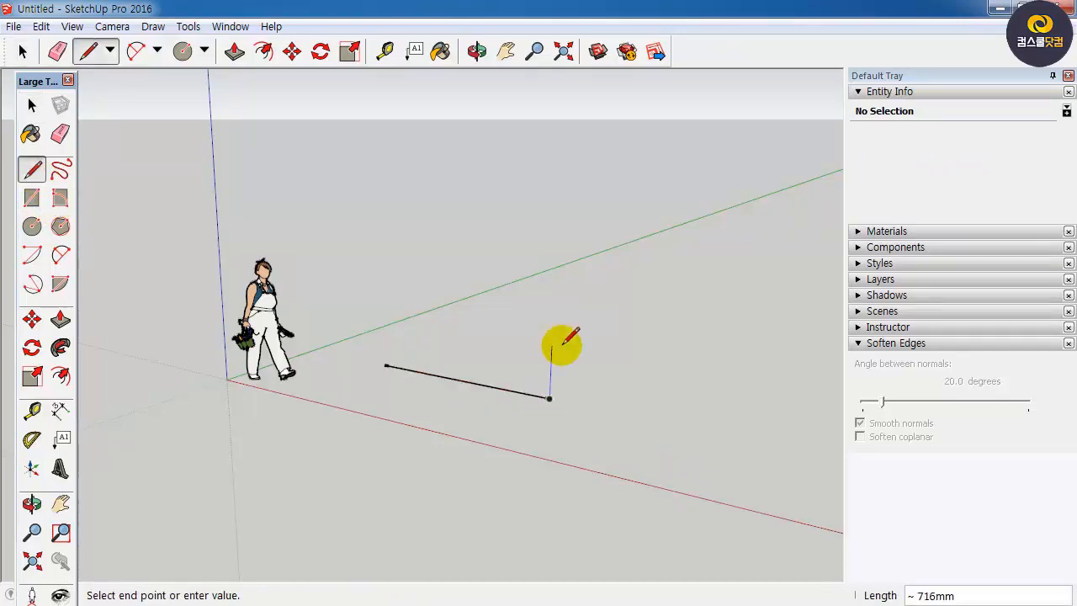
pyautogui.click(483, 314)
pyautogui.click(385, 365)
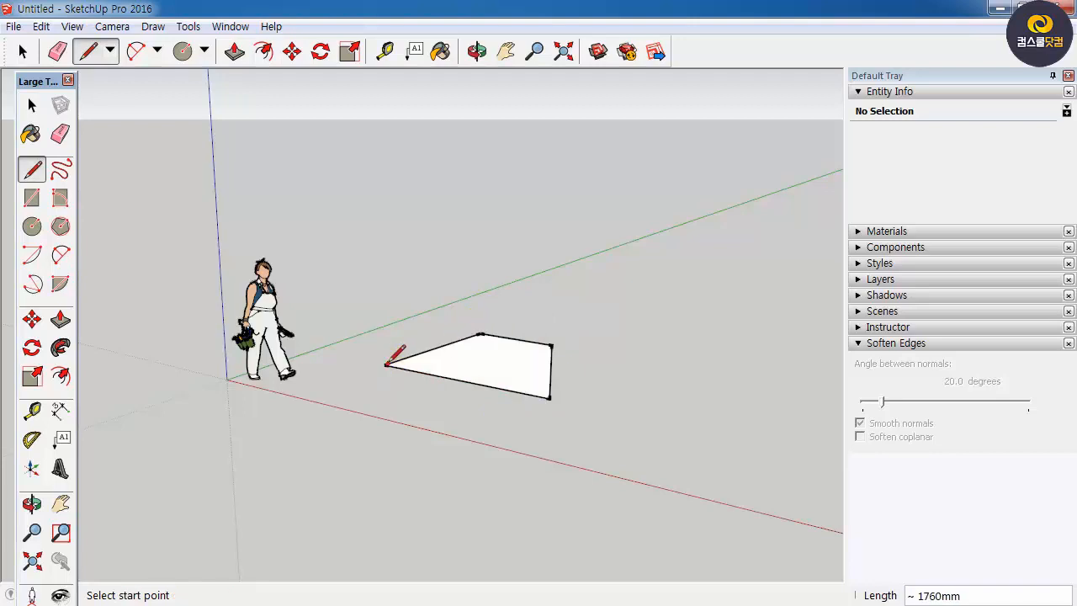
# Try extruding the four-sided face with Push/Pull, and undo it.
pyautogui.click(59, 319)
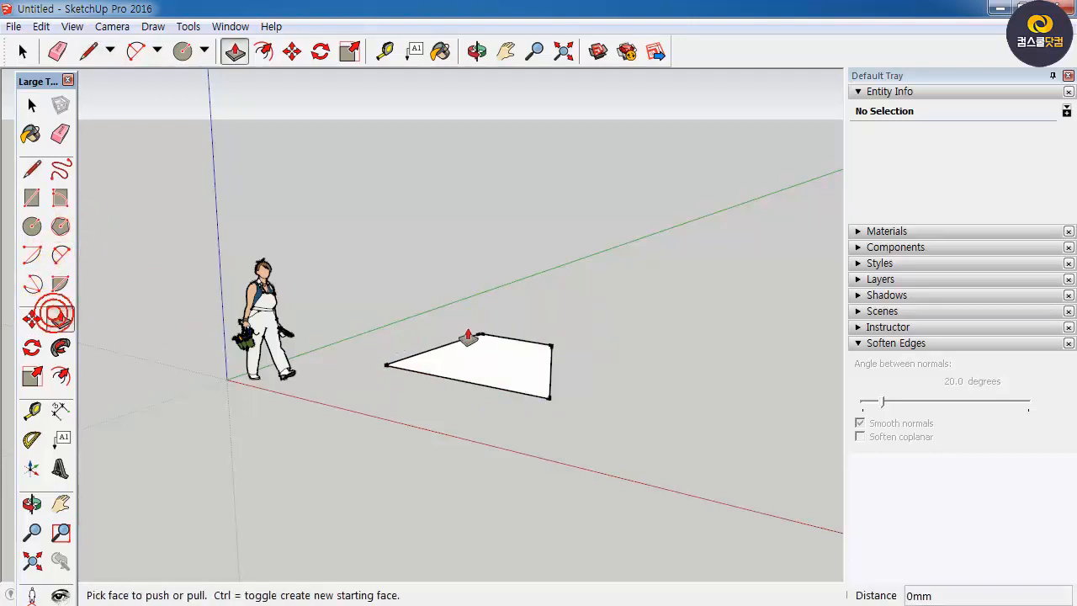
pyautogui.click(471, 339)
pyautogui.click(493, 255)
pyautogui.click(548, 351)
pyautogui.hotkey('ctrl', 'z')
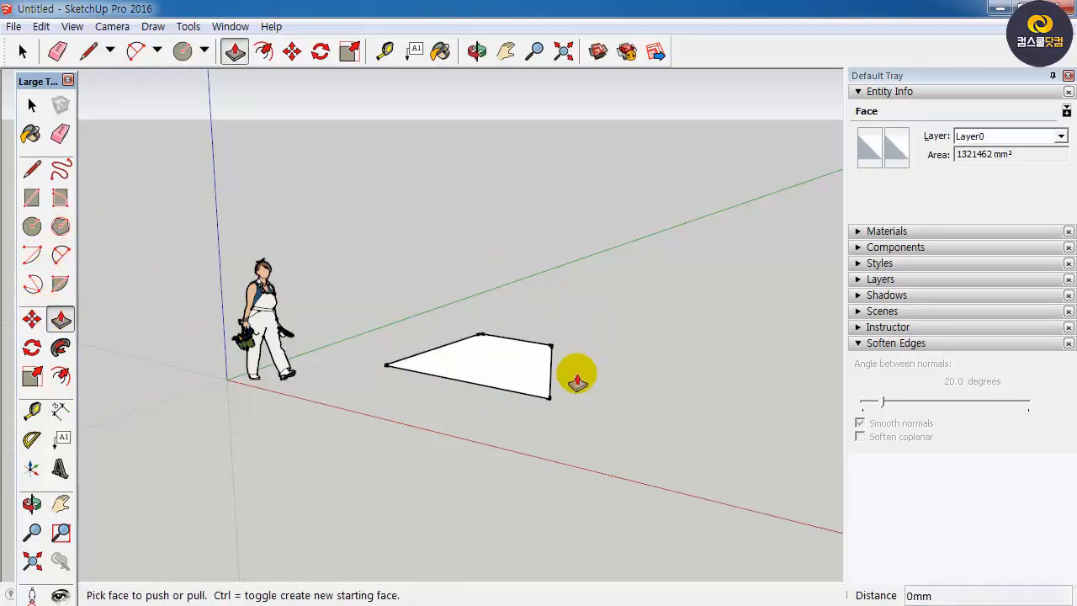
# Delete the whole four-sided face together with its edges.
pyautogui.click(31, 103)
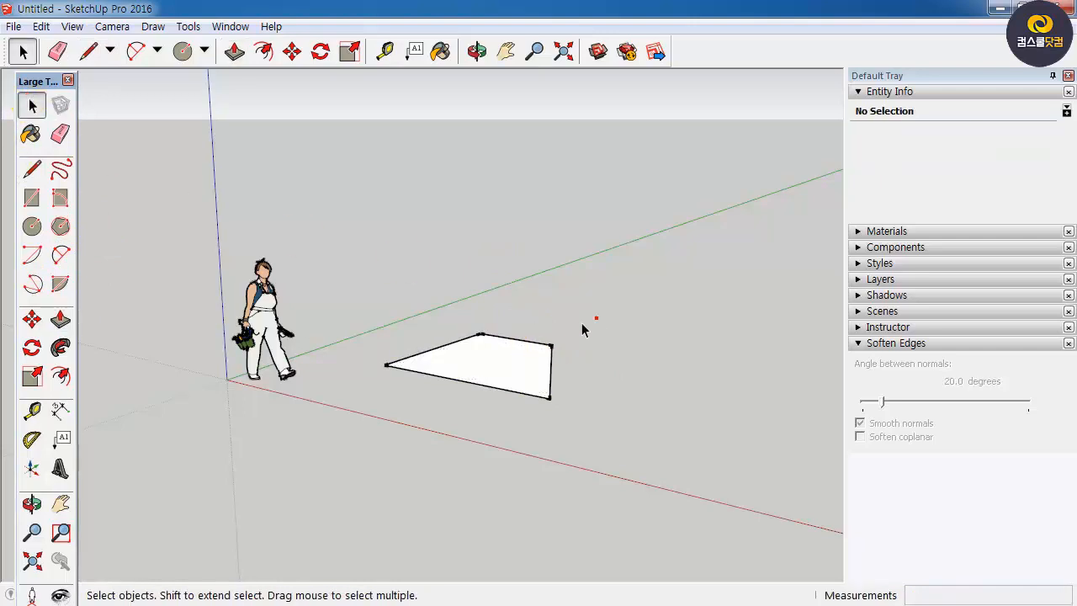
pyautogui.moveTo(589, 324); pyautogui.dragTo(416, 447)
pyautogui.press('Delete')
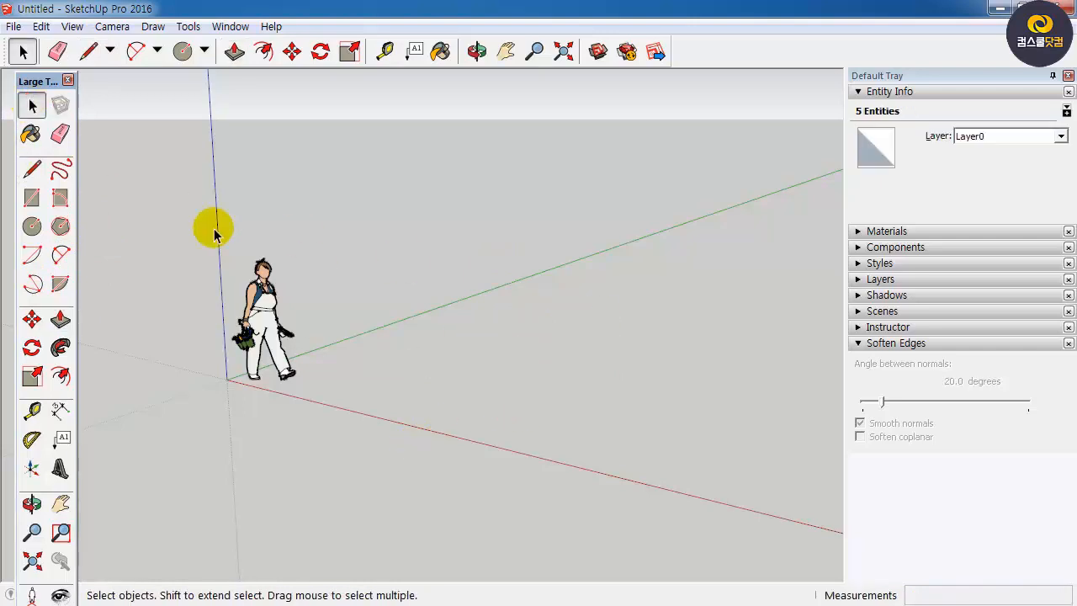
# Draw a roughly square rectangle flat on the ground between the red and green axes.
pyautogui.click(31, 197)
pyautogui.click(380, 377)
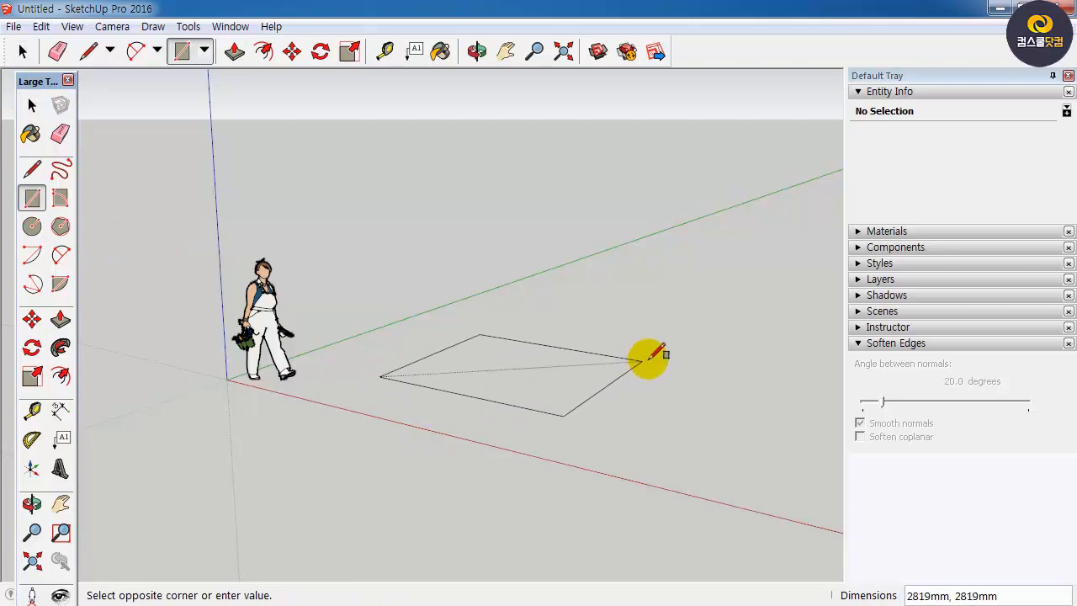
pyautogui.click(653, 357)
# Draw two slanted lines across the rectangle from its front corners to its back edge, about 3186 mm and 3307 mm long.
pyautogui.click(32, 171)
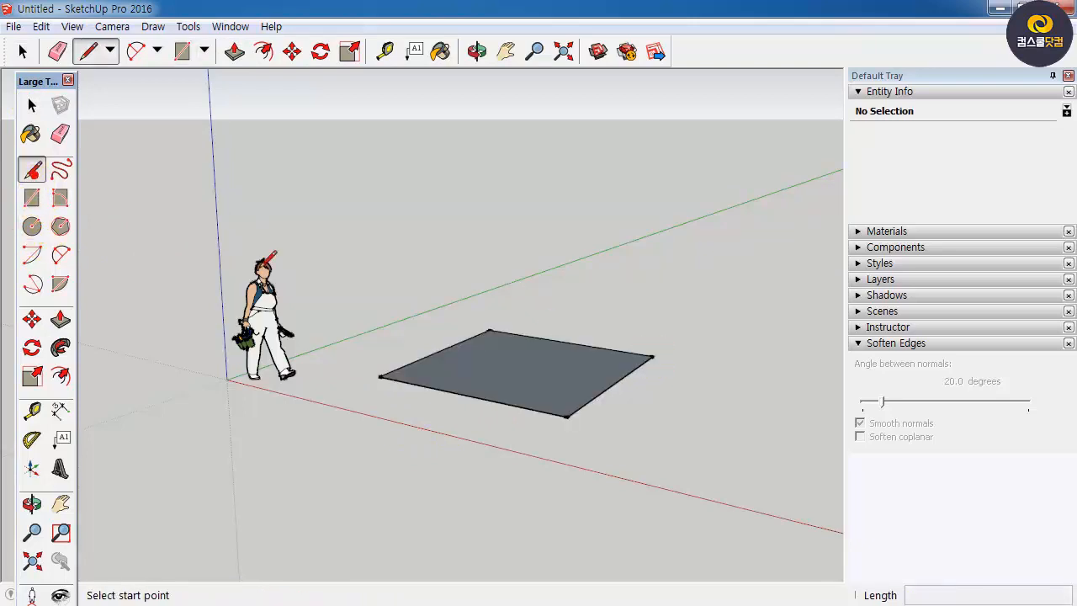
pyautogui.click(382, 377)
pyautogui.click(523, 335)
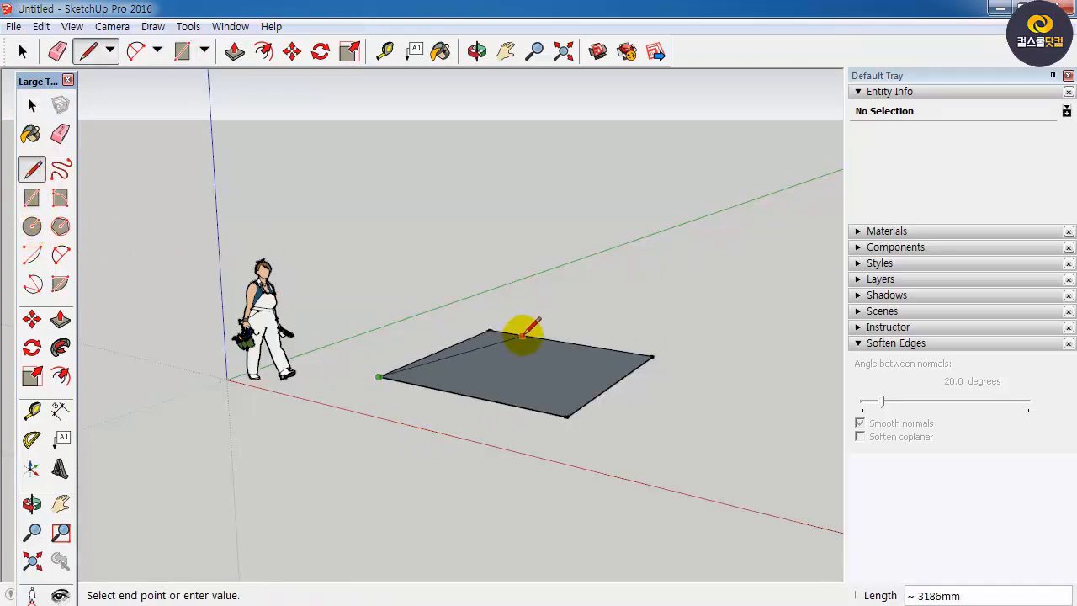
pyautogui.click(585, 345)
pyautogui.click(567, 415)
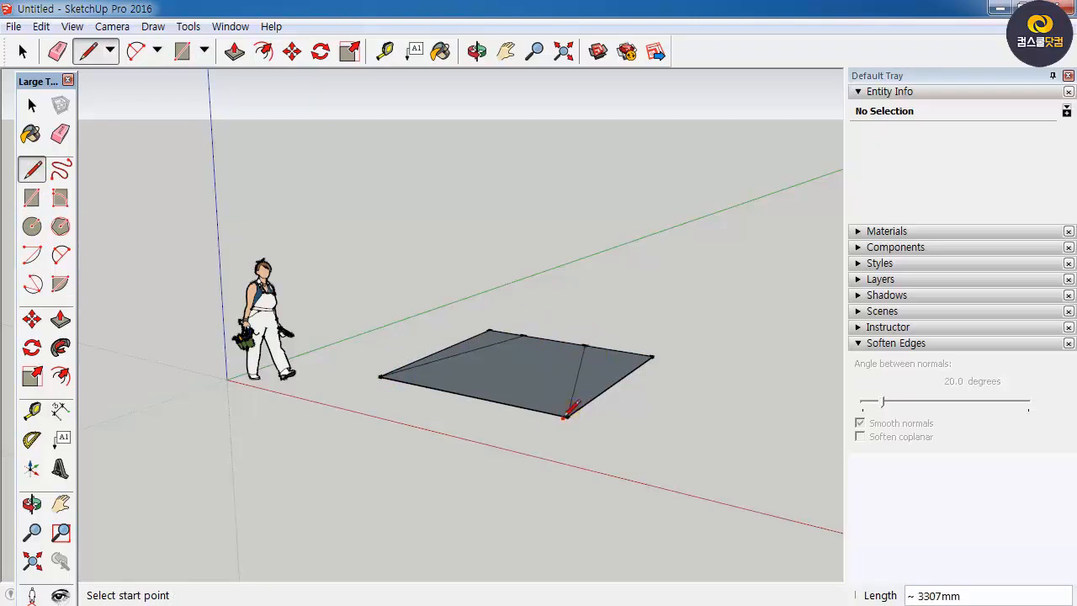
# Delete the triangular pieces outside the two slanted lines, leaving a trapezoid face.
pyautogui.click(32, 104)
pyautogui.moveTo(690, 392); pyautogui.dragTo(574, 313)
pyautogui.press('Delete')
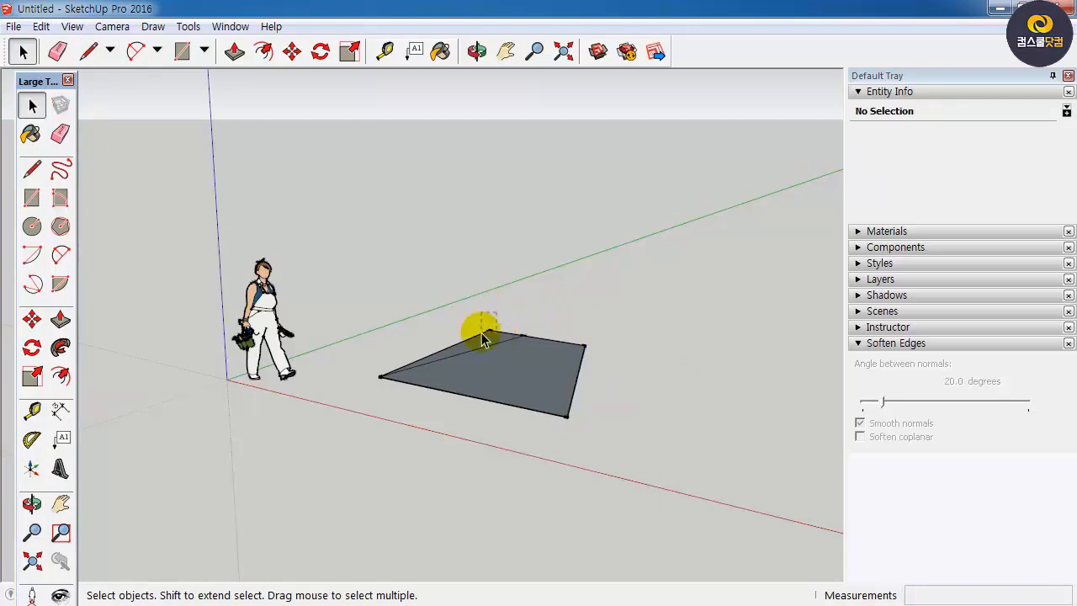
pyautogui.moveTo(481, 332); pyautogui.dragTo(480, 333)
pyautogui.press('Delete')
# Extrude the trapezoid face upward about 2121 mm with Push/Pull and return to the Select tool.
pyautogui.click(59, 322)
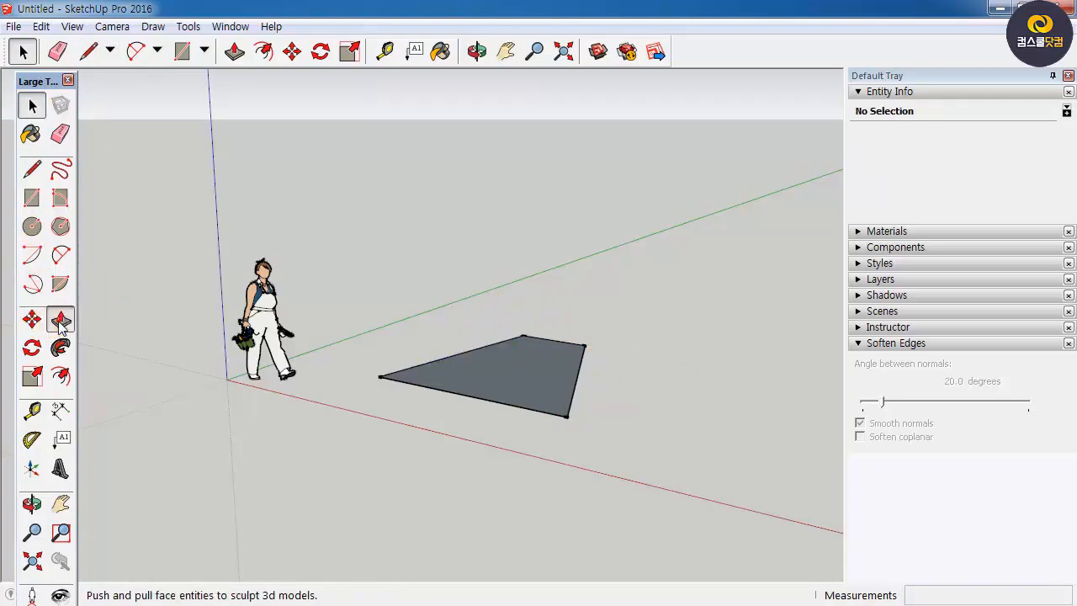
pyautogui.click(60, 322)
pyautogui.click(518, 367)
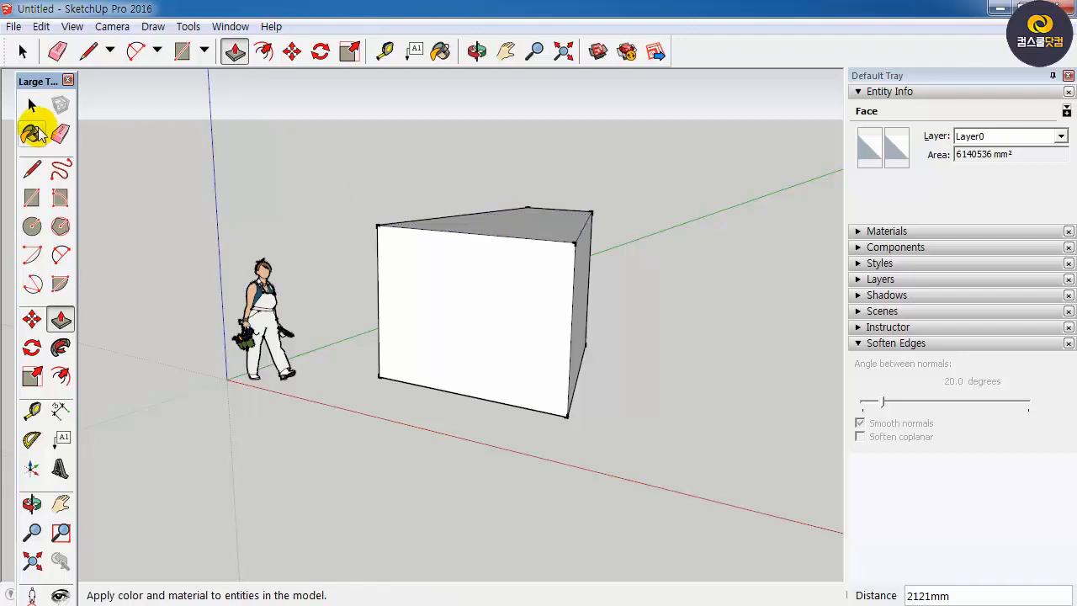
pyautogui.press('space')
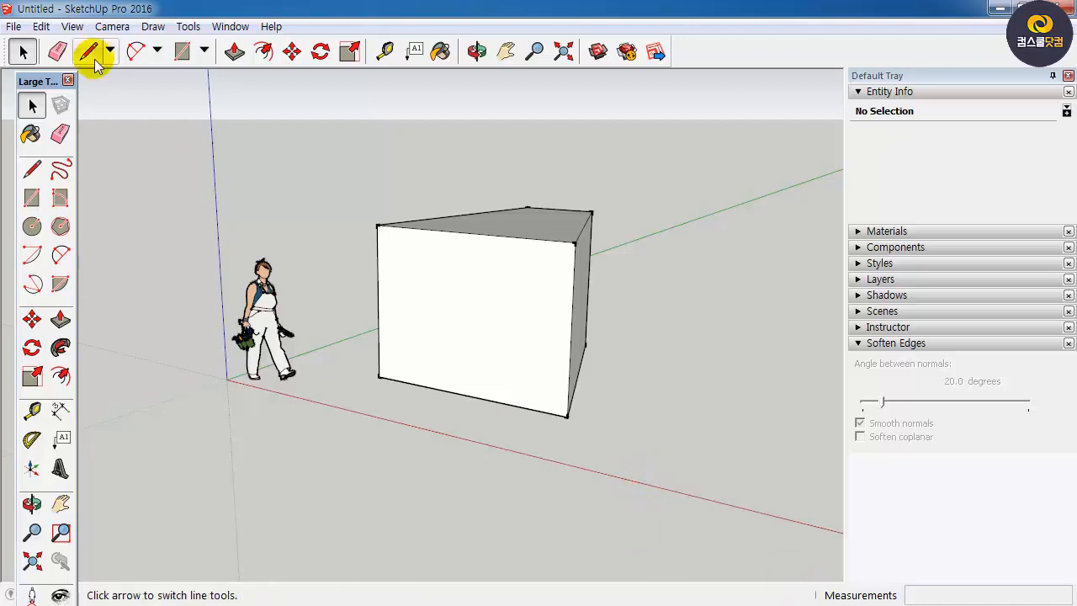
# Display the Views toolbar and move it above the model in the drawing area.
pyautogui.click(73, 26)
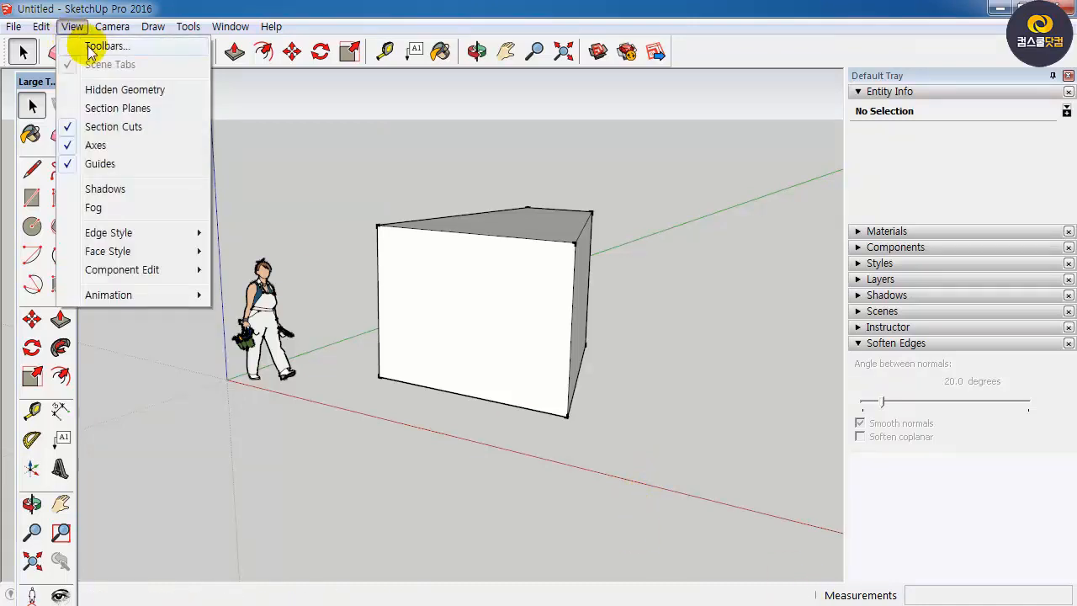
pyautogui.click(93, 46)
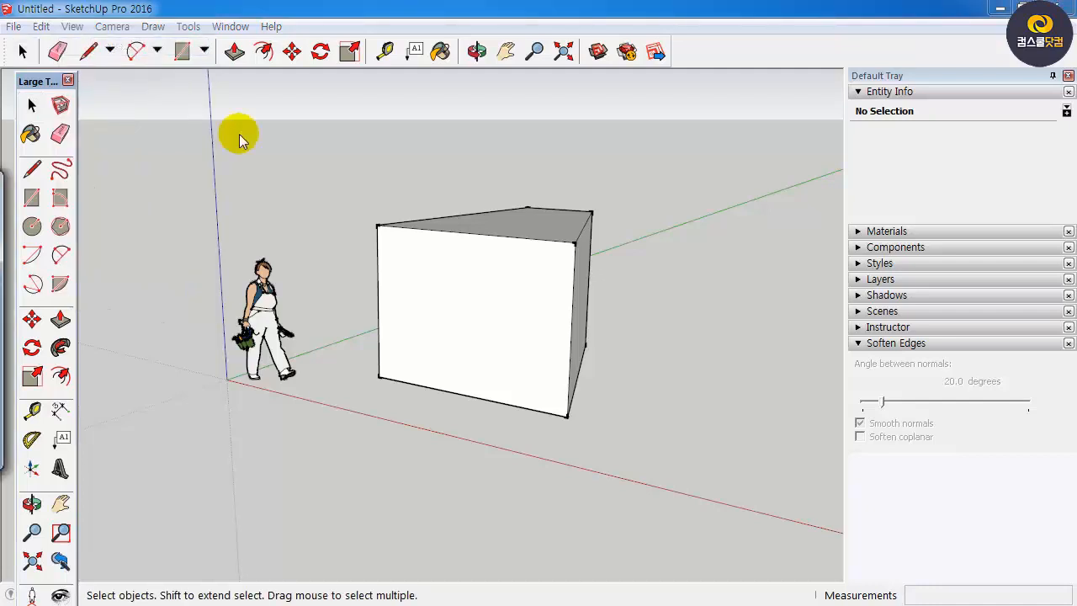
pyautogui.moveTo(189, 215); pyautogui.dragTo(414, 159)
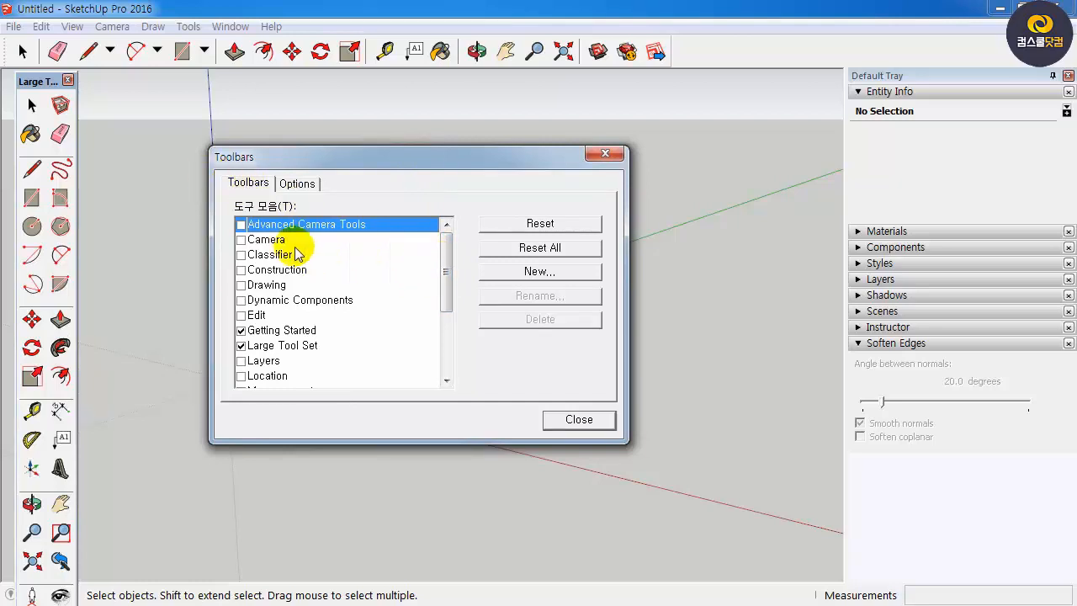
pyautogui.moveTo(446, 281); pyautogui.dragTo(442, 397)
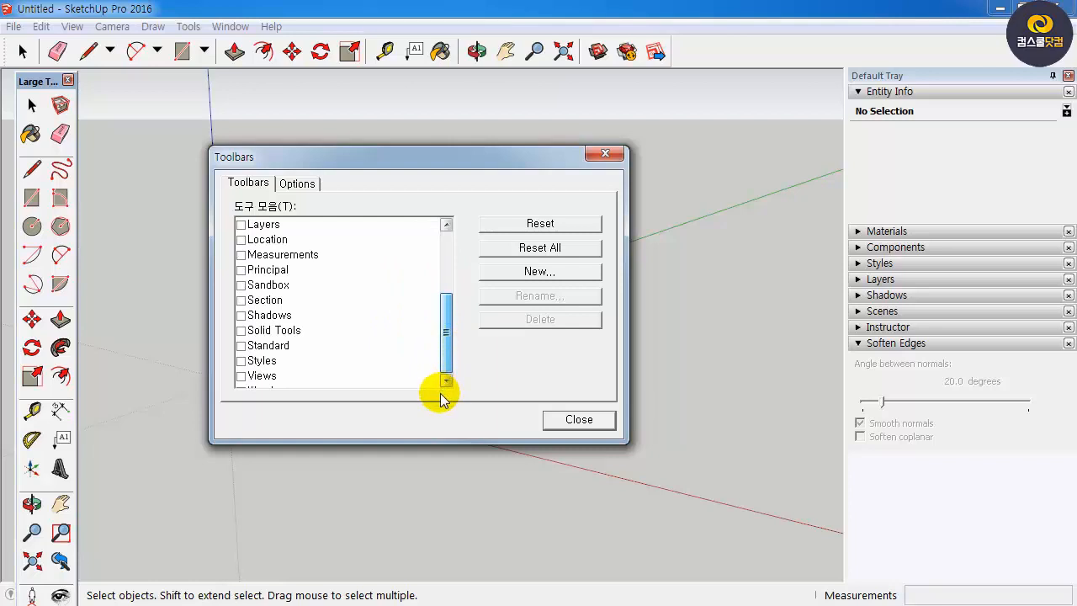
pyautogui.click(260, 377)
pyautogui.click(240, 376)
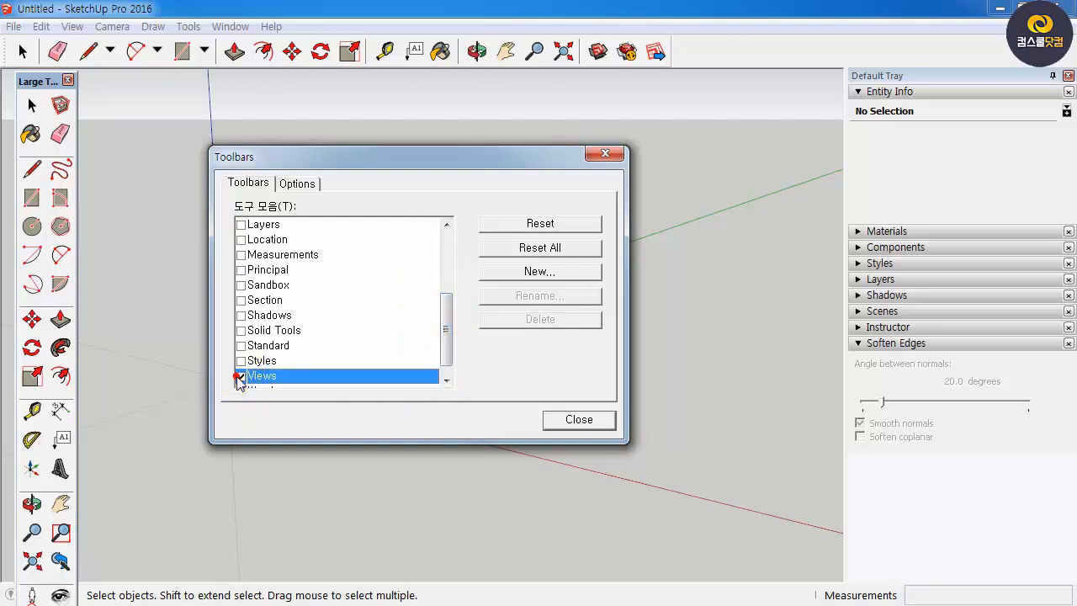
pyautogui.click(584, 423)
pyautogui.moveTo(510, 207); pyautogui.dragTo(490, 90)
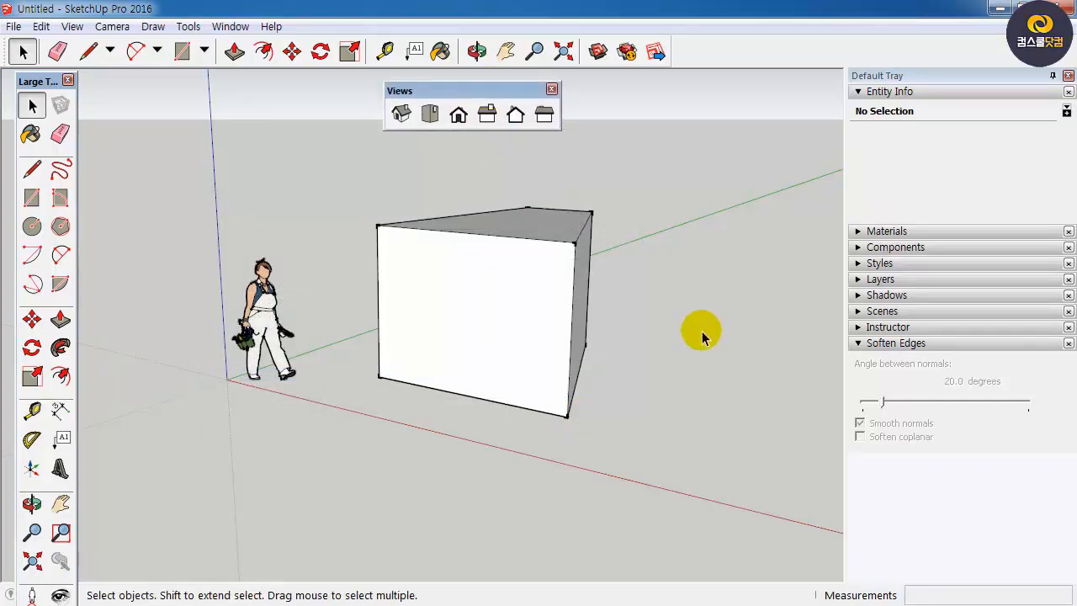
# Examine the solid in the Iso, Top, Front, Right, Back and Left standard views in turn.
pyautogui.click(402, 115)
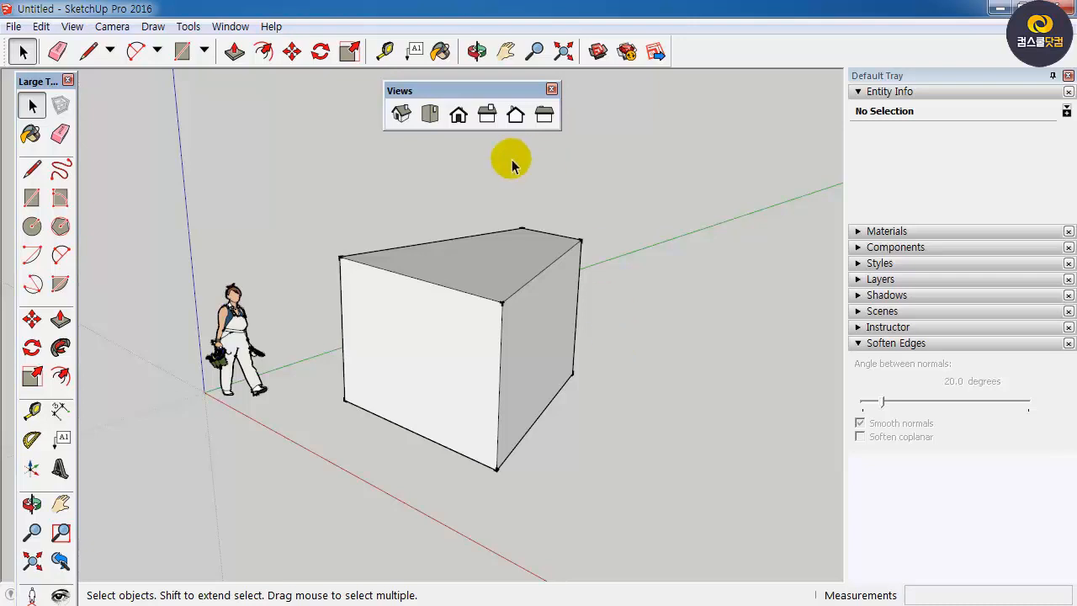
pyautogui.click(427, 120)
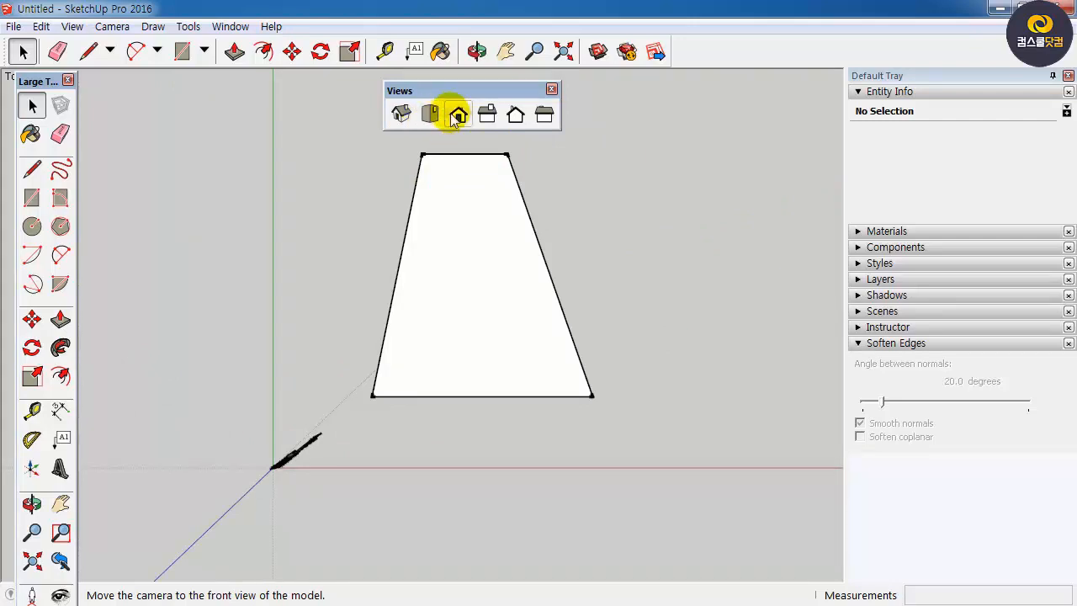
pyautogui.click(458, 116)
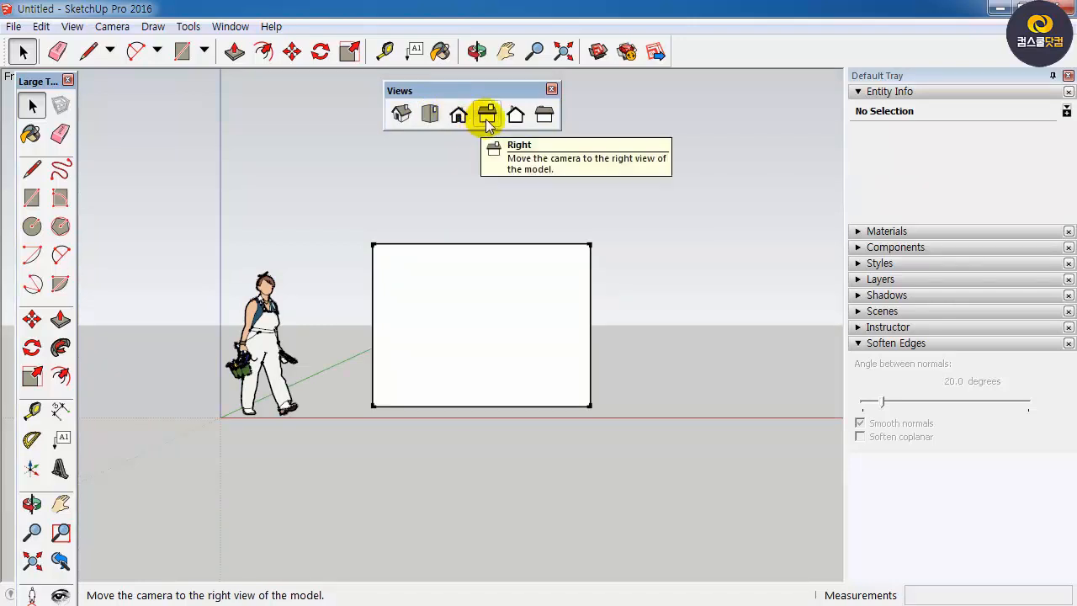
pyautogui.click(488, 116)
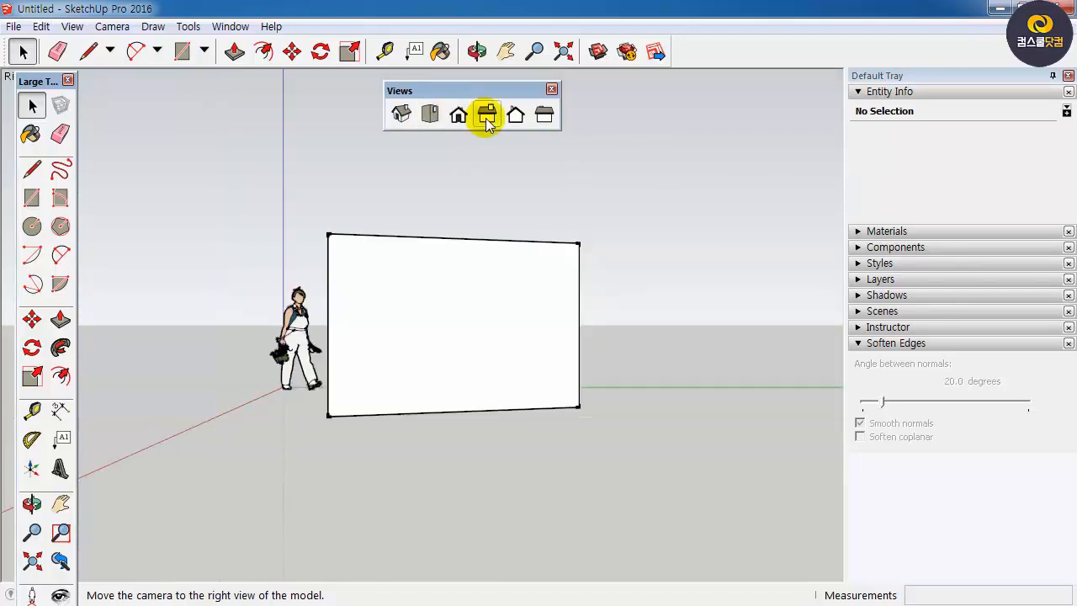
pyautogui.click(516, 116)
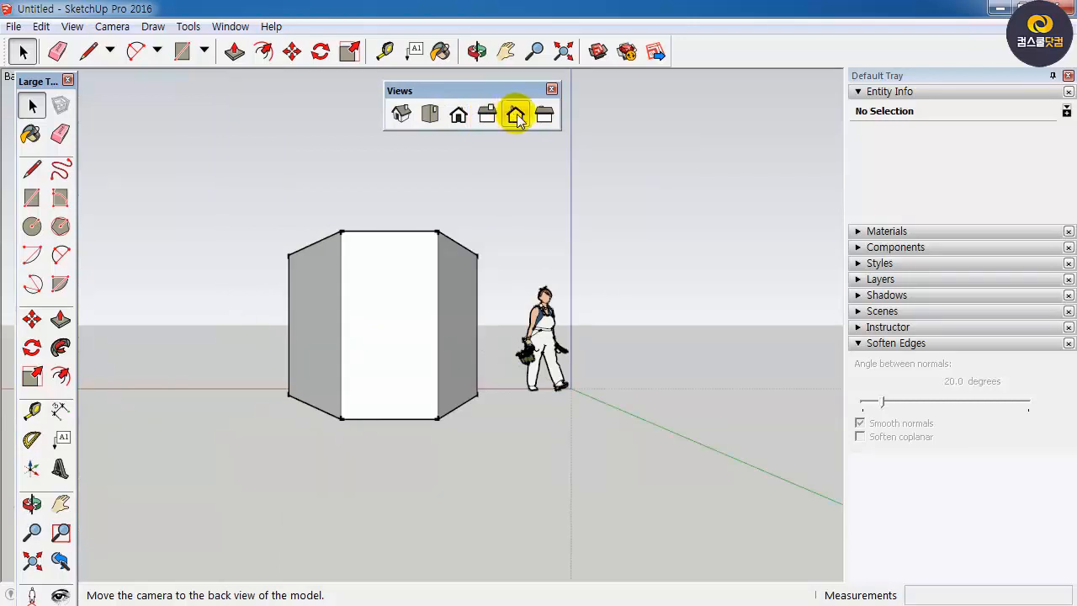
pyautogui.click(549, 119)
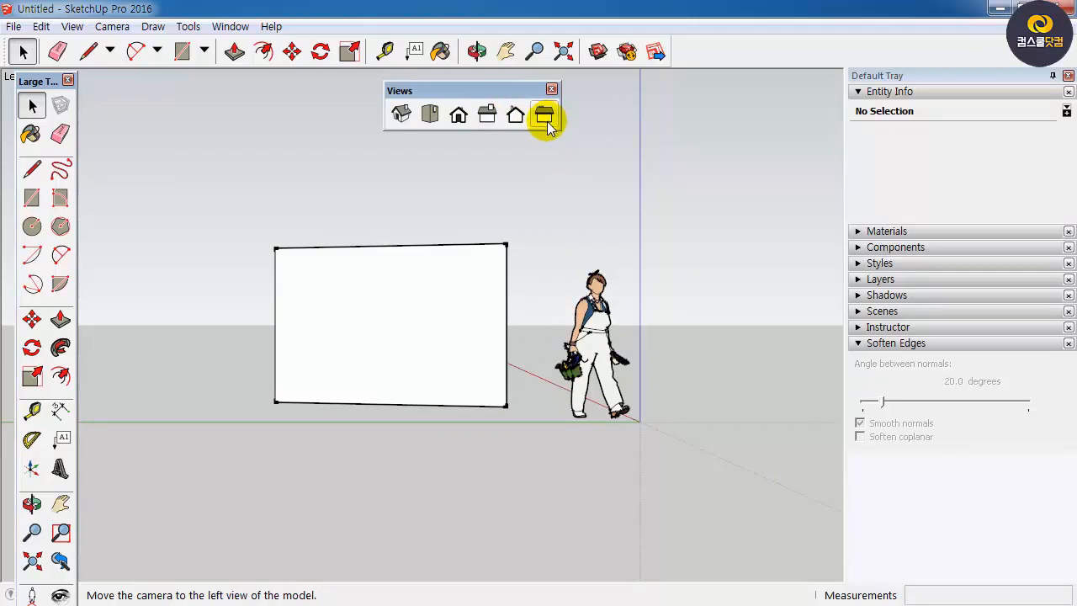
# Compare the solid's isometric view with its top and front views, ending on the front view.
pyautogui.click(400, 117)
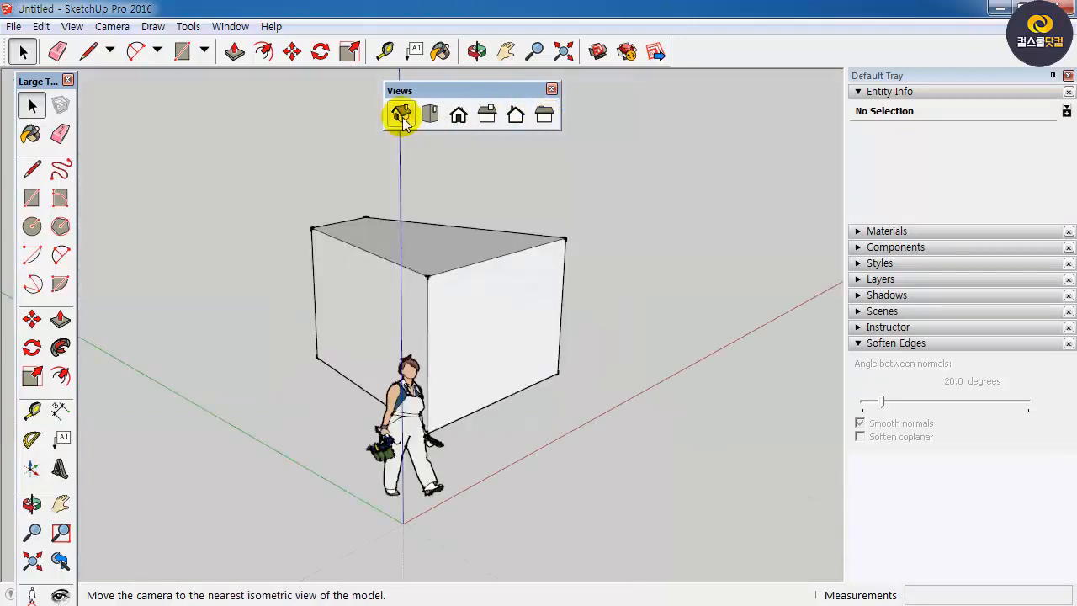
pyautogui.click(429, 115)
pyautogui.click(401, 117)
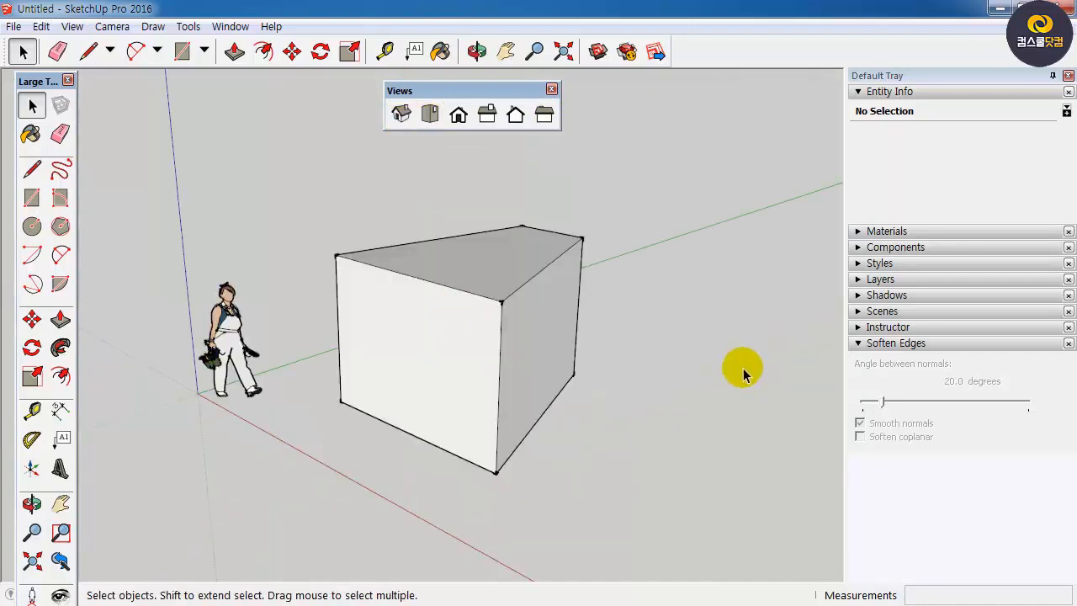
pyautogui.click(458, 116)
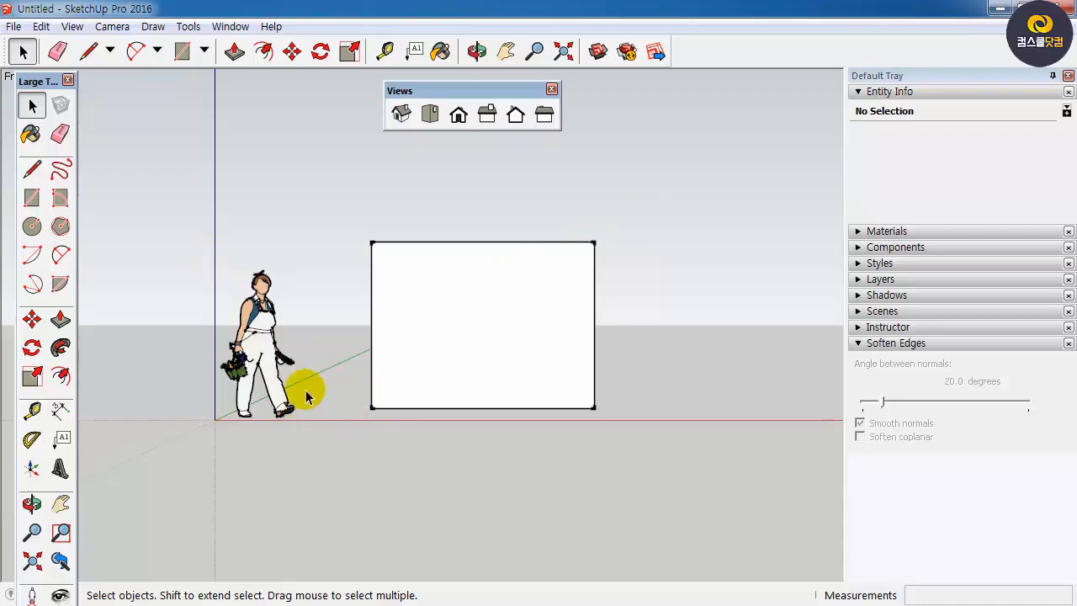
pyautogui.click(400, 115)
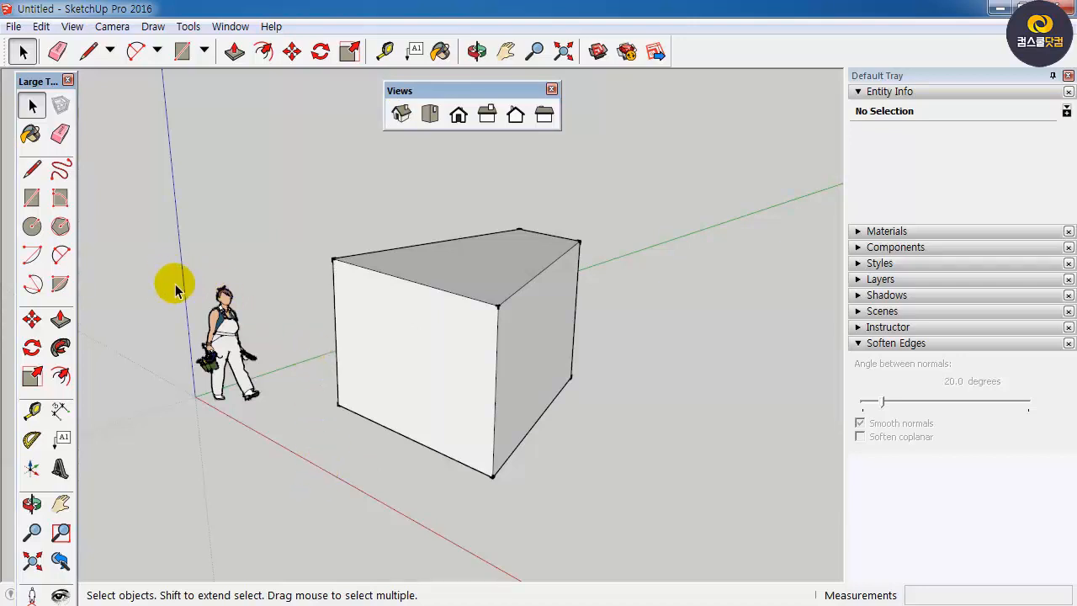
pyautogui.click(454, 116)
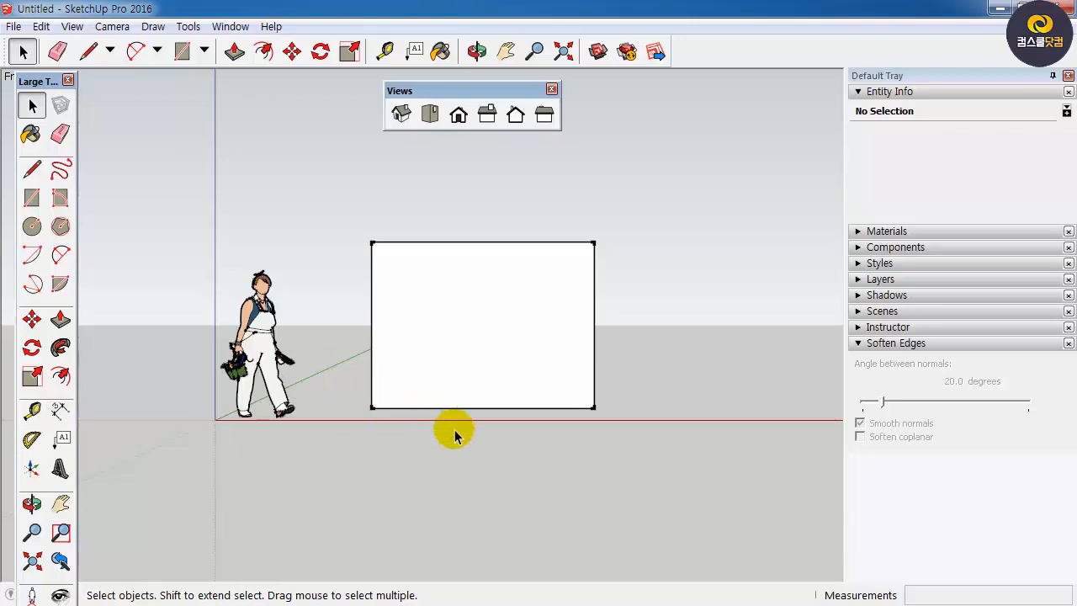
# Return the model to the isometric view and switch the camera to Parallel Projection.
pyautogui.click(399, 113)
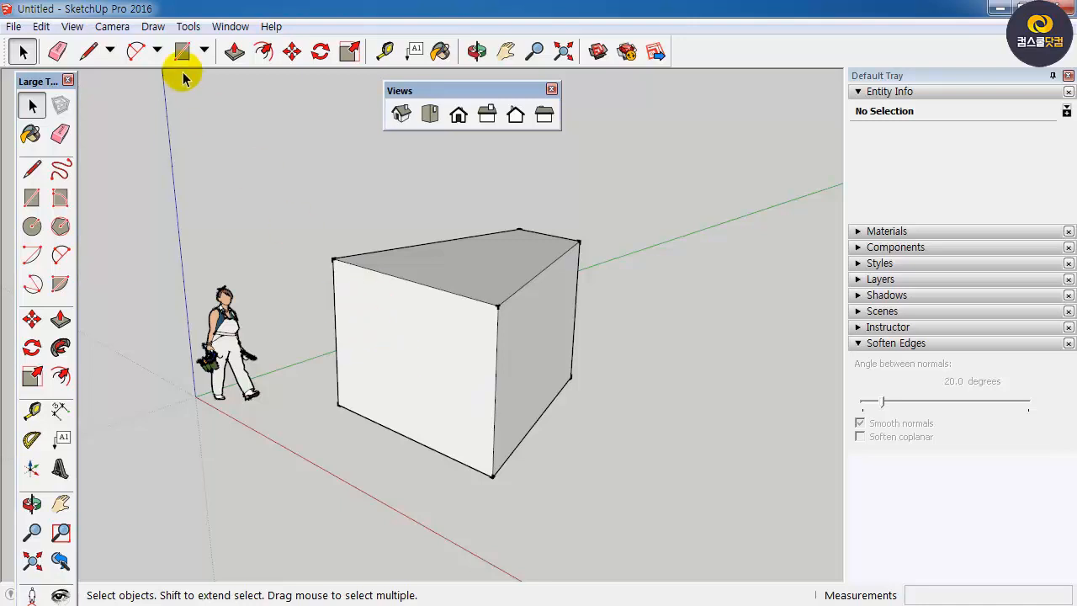
pyautogui.click(116, 31)
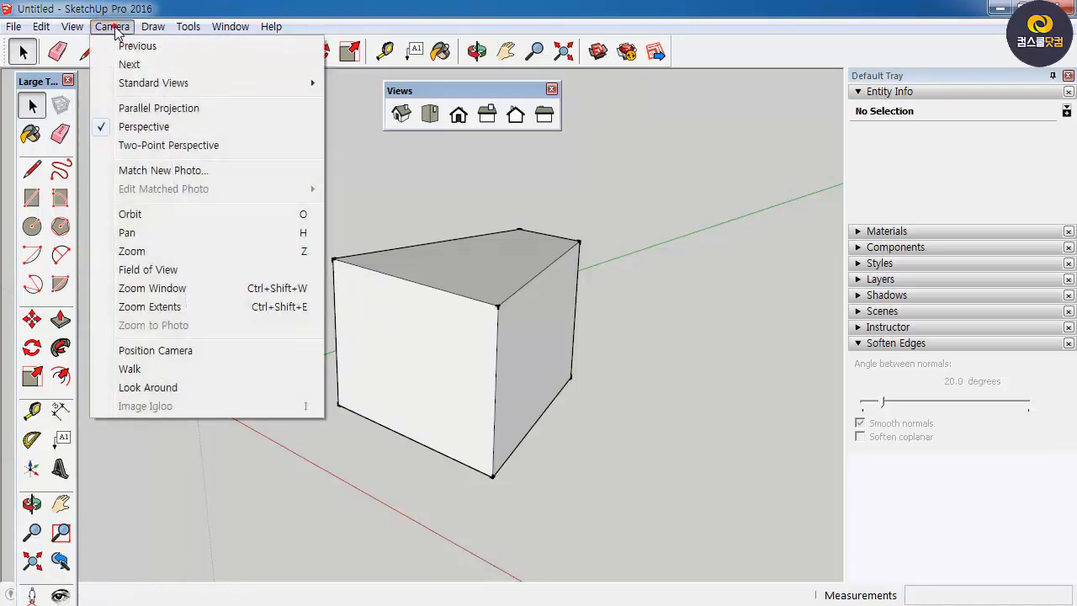
pyautogui.click(192, 110)
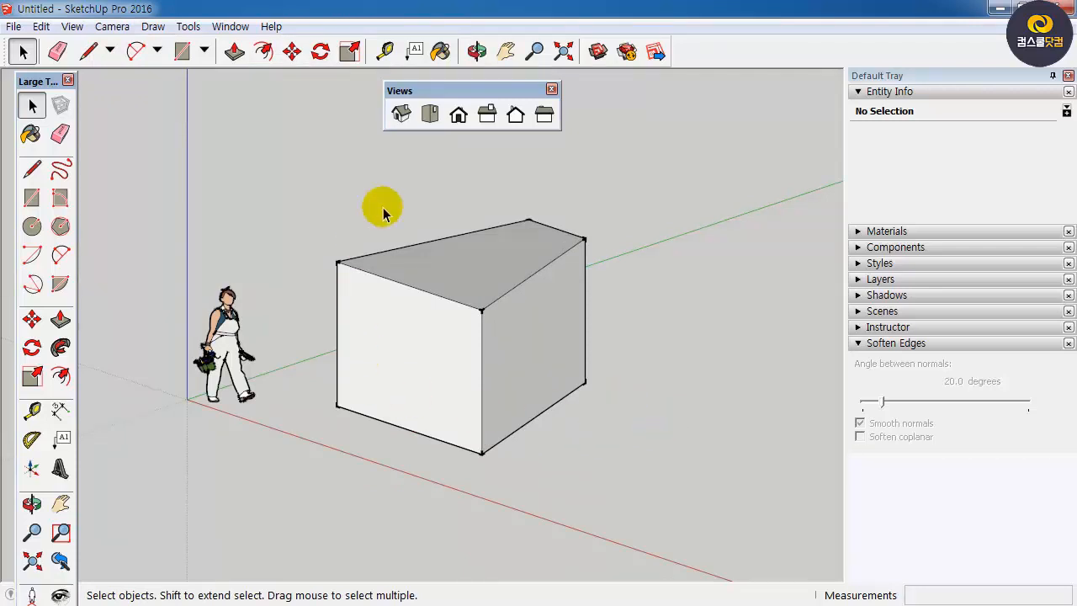
# Examine the solid in the Front and Right standard views under parallel projection and return to the isometric view.
pyautogui.click(459, 115)
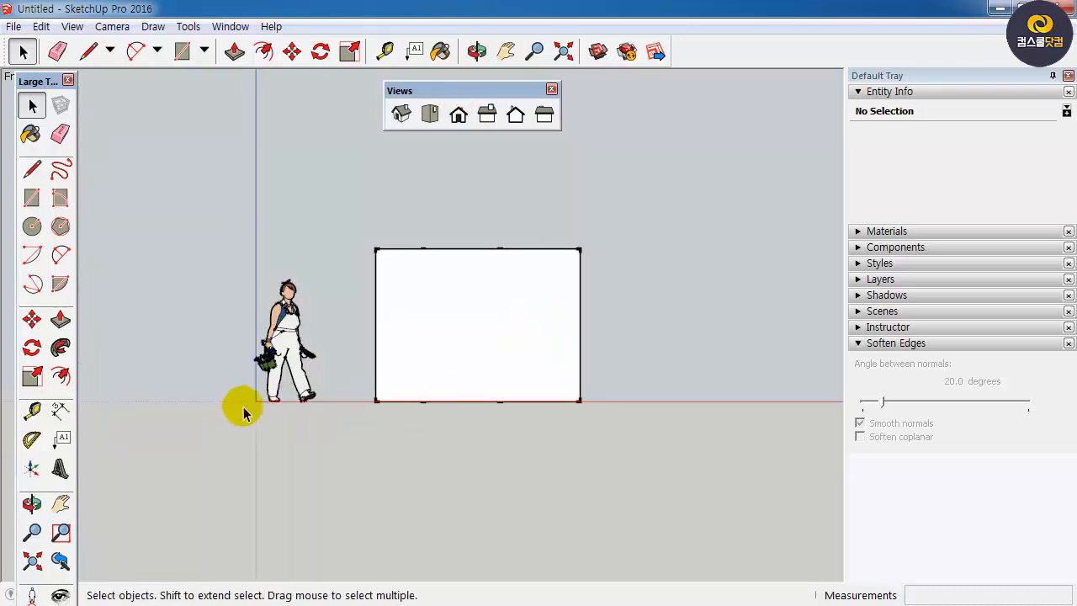
pyautogui.click(487, 114)
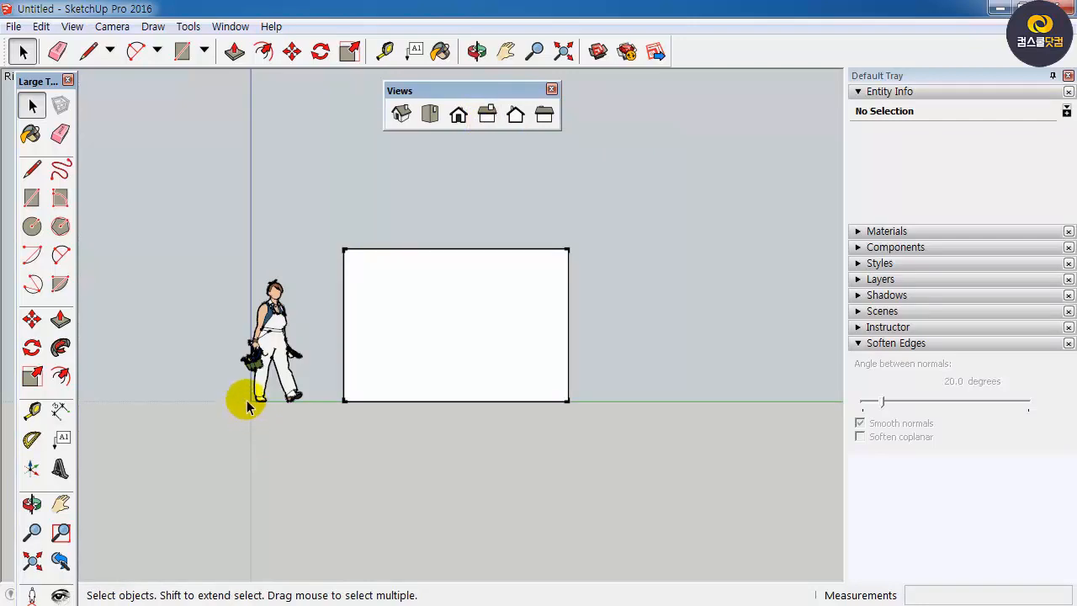
pyautogui.click(412, 115)
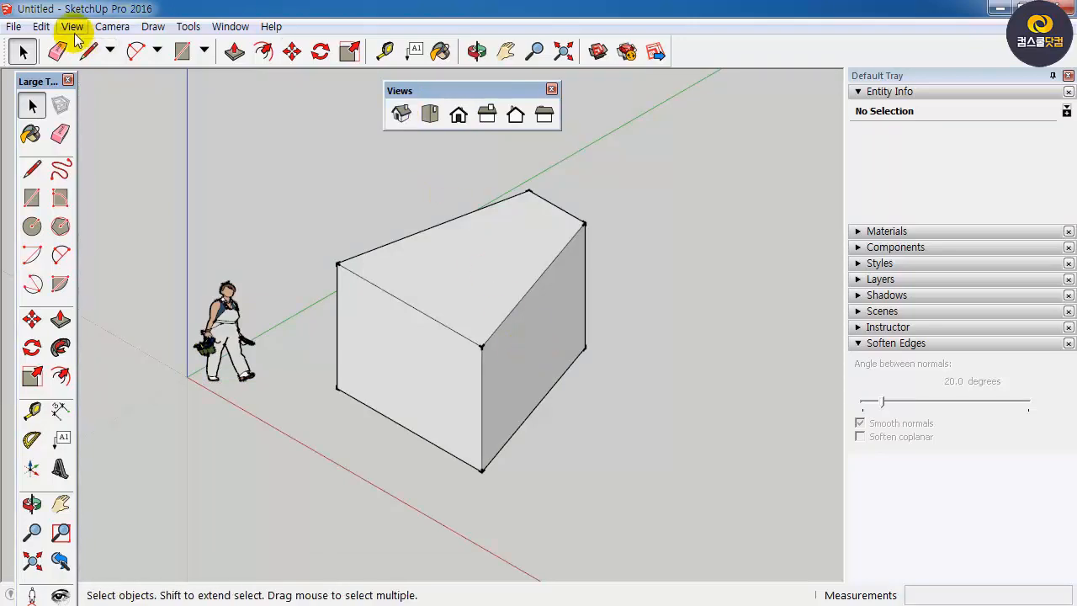
# Switch the camera to Perspective and on to Two-Point Perspective, and orbit to a lower viewing angle on the solid.
pyautogui.click(109, 27)
pyautogui.click(150, 126)
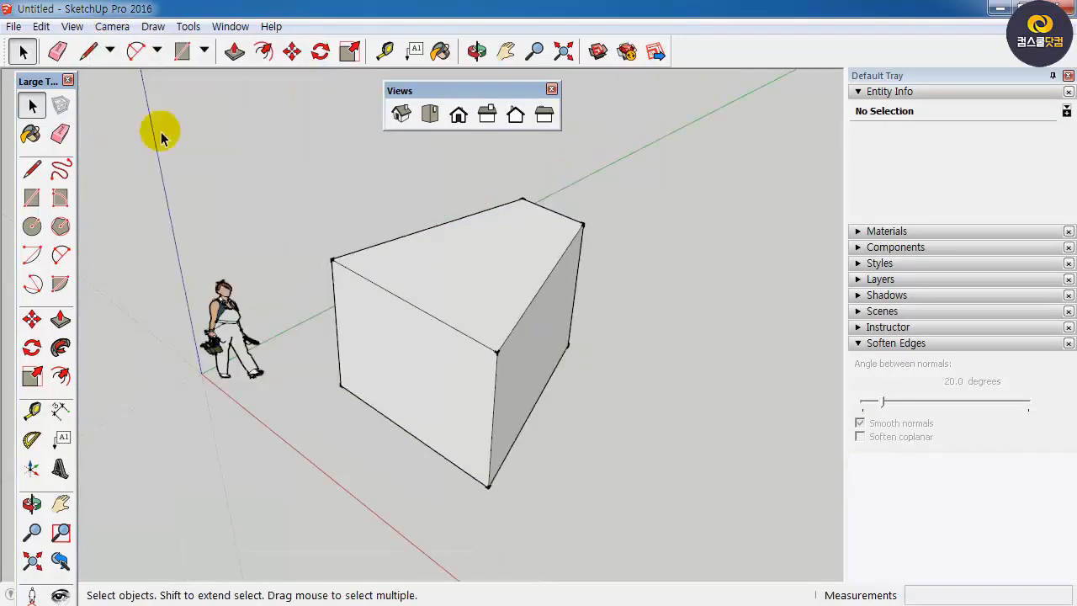
pyautogui.click(112, 26)
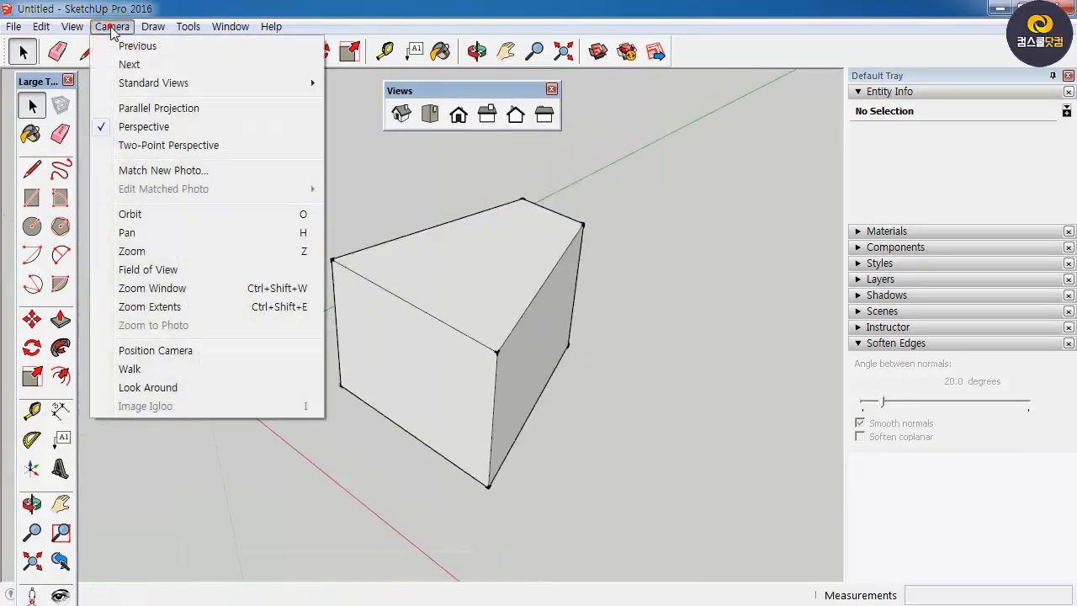
pyautogui.click(141, 136)
pyautogui.moveTo(398, 362); pyautogui.dragTo(447, 330, button='middle')
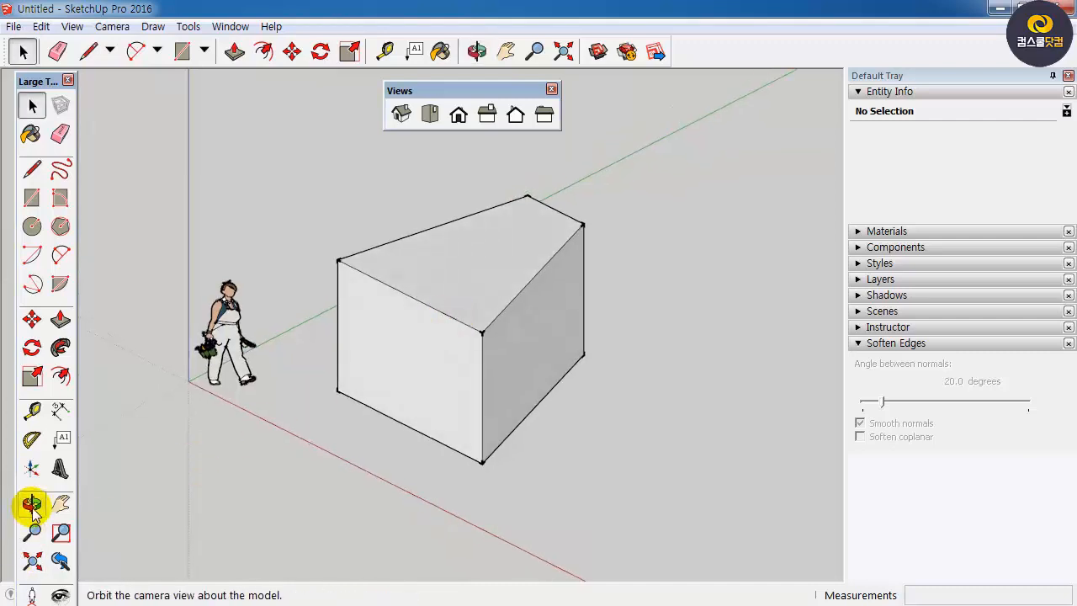
pyautogui.moveTo(367, 384); pyautogui.dragTo(396, 286, button='middle')
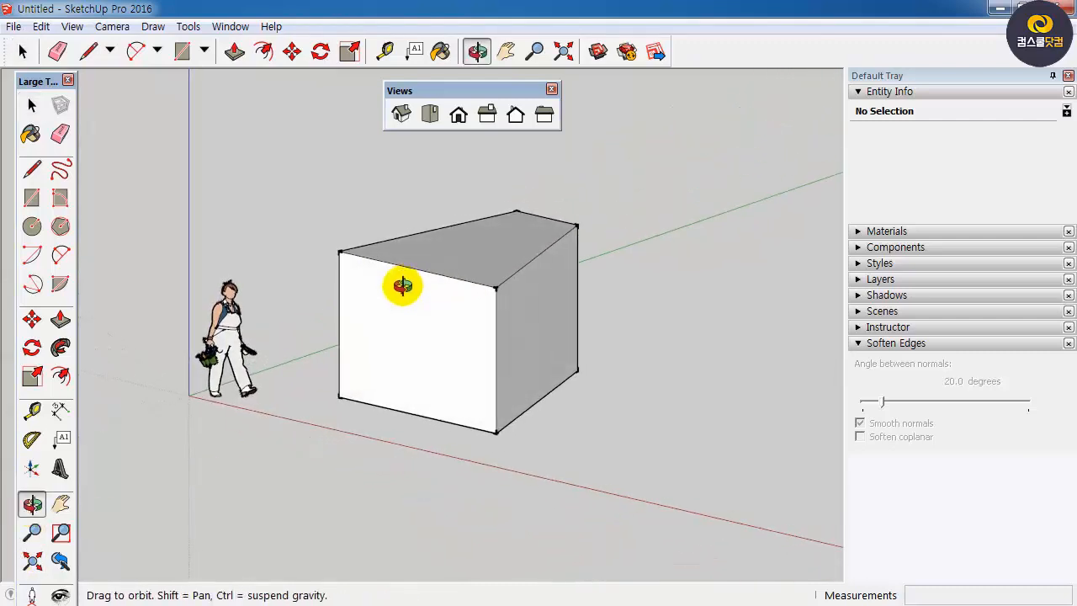